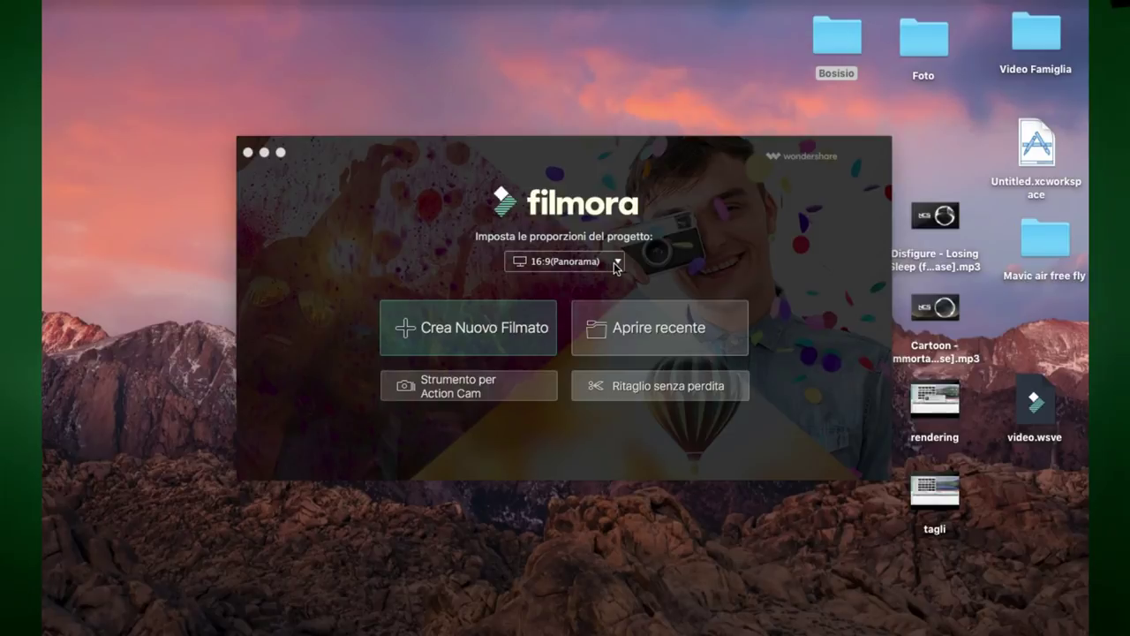
# Create a new movie project with the 16:9 (Panorama) aspect ratio and enlarge the editor window to fill the screen
pyautogui.click(614, 263)
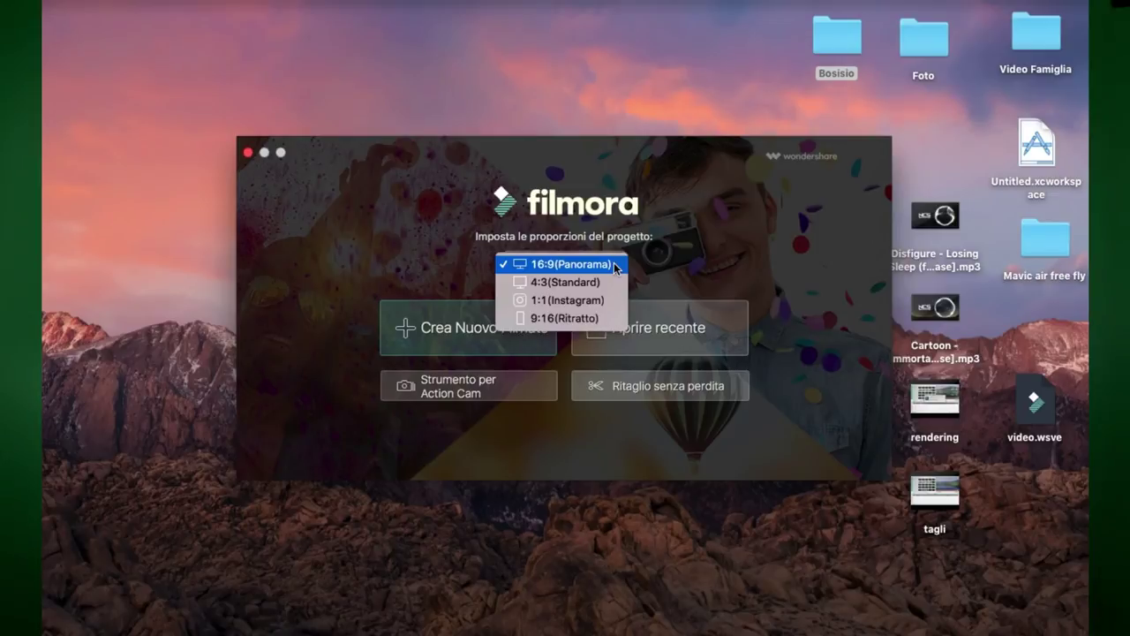
pyautogui.click(360, 223)
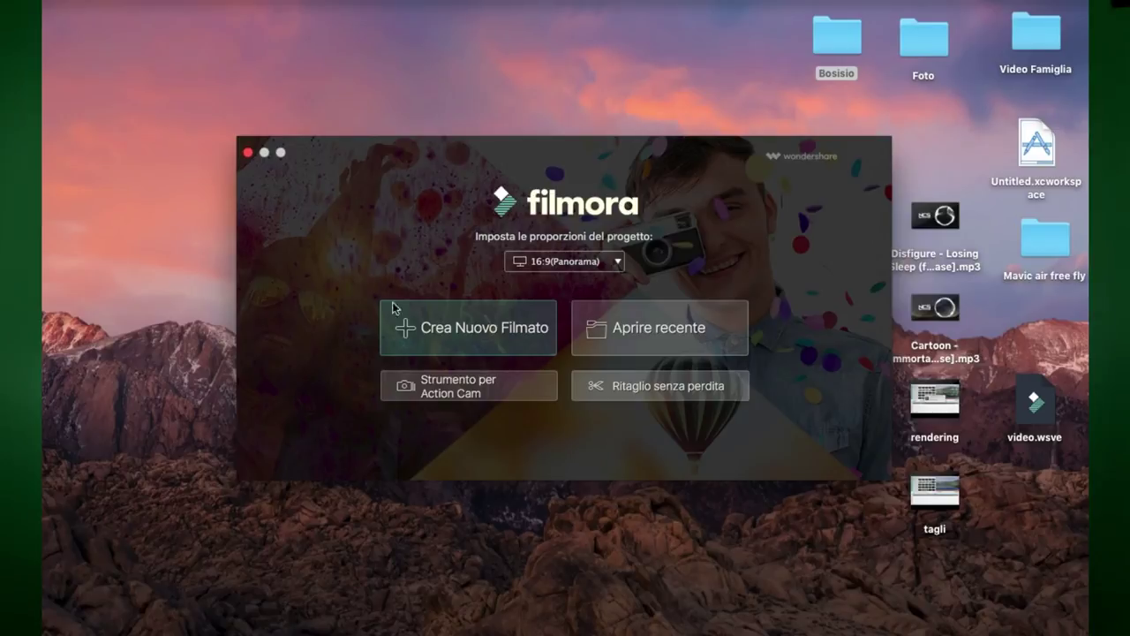
pyautogui.click(488, 327)
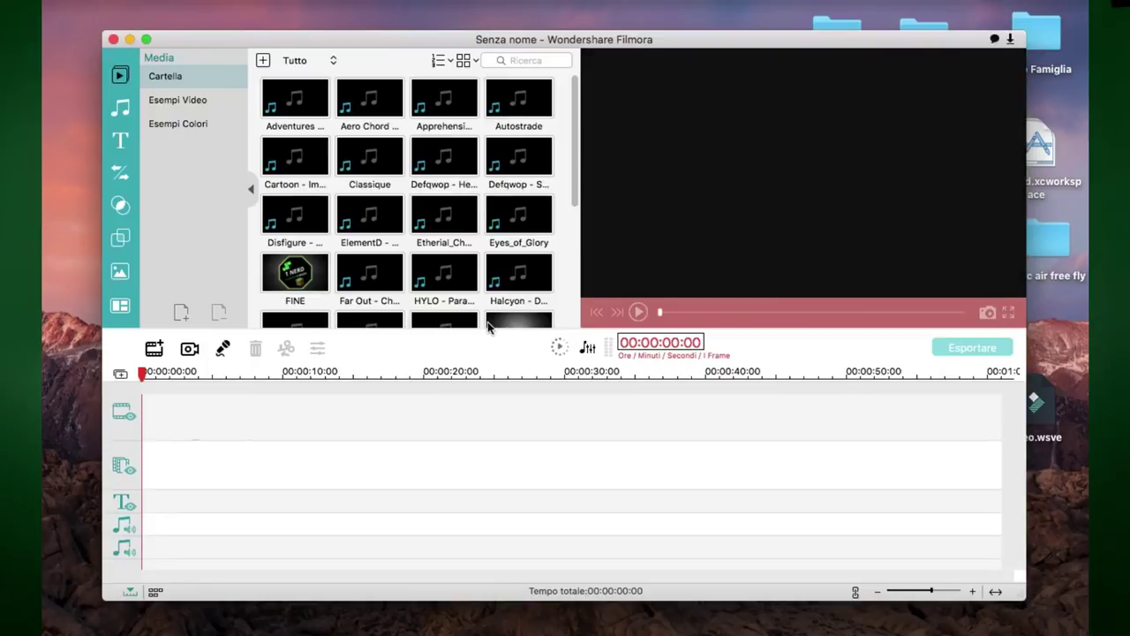
pyautogui.moveTo(252, 42); pyautogui.dragTo(192, 10)
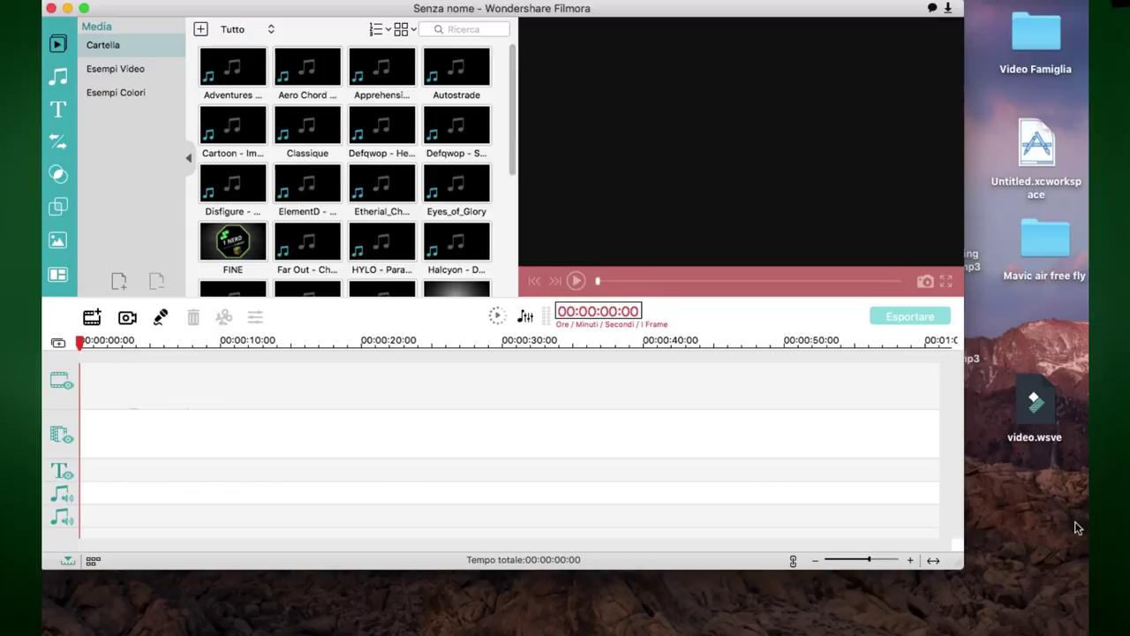
pyautogui.moveTo(962, 568); pyautogui.dragTo(1088, 633)
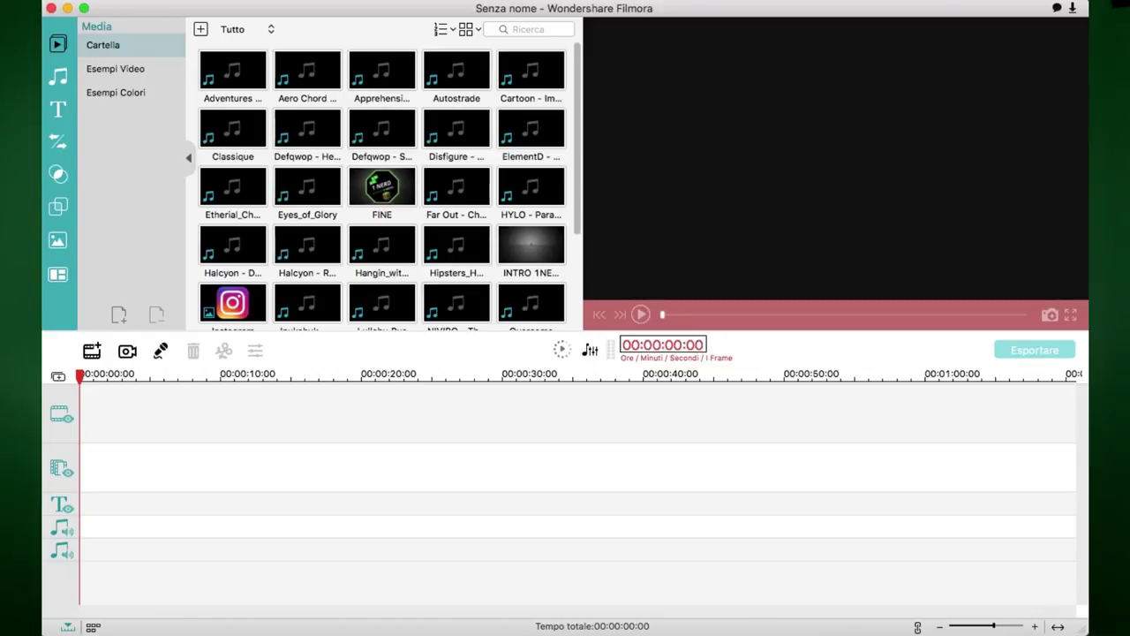
# Import the four clips DJI_0162 to DJI_0165 from the Bosisio folder on the desktop into the media library
pyautogui.moveTo(53, 628)
pyautogui.click(97, 618)
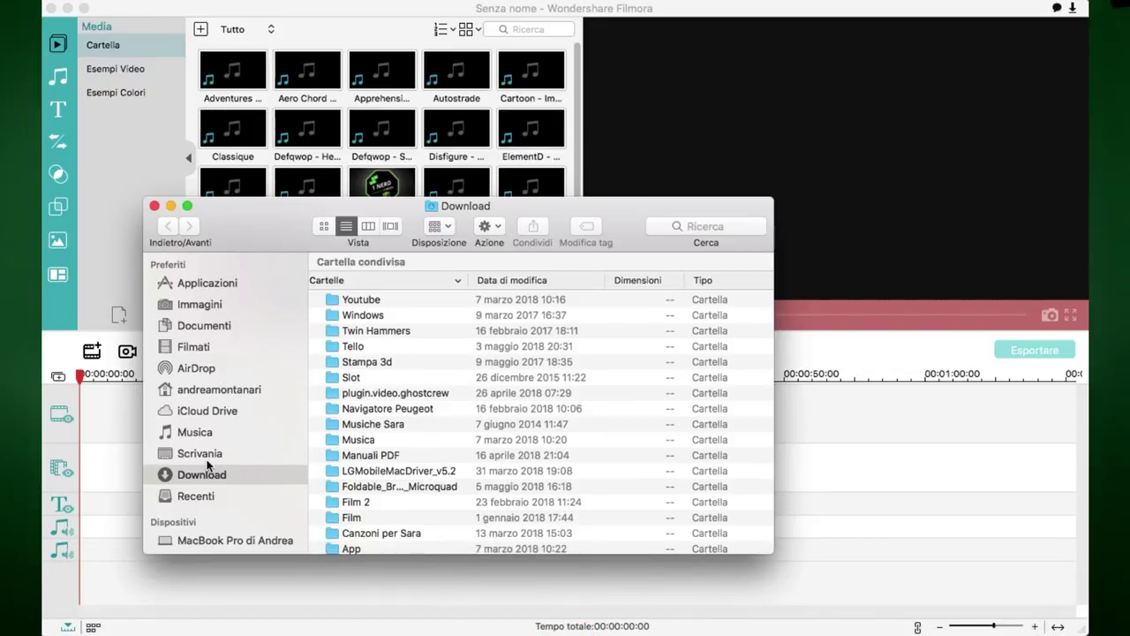
pyautogui.click(208, 455)
pyautogui.doubleClick(362, 300)
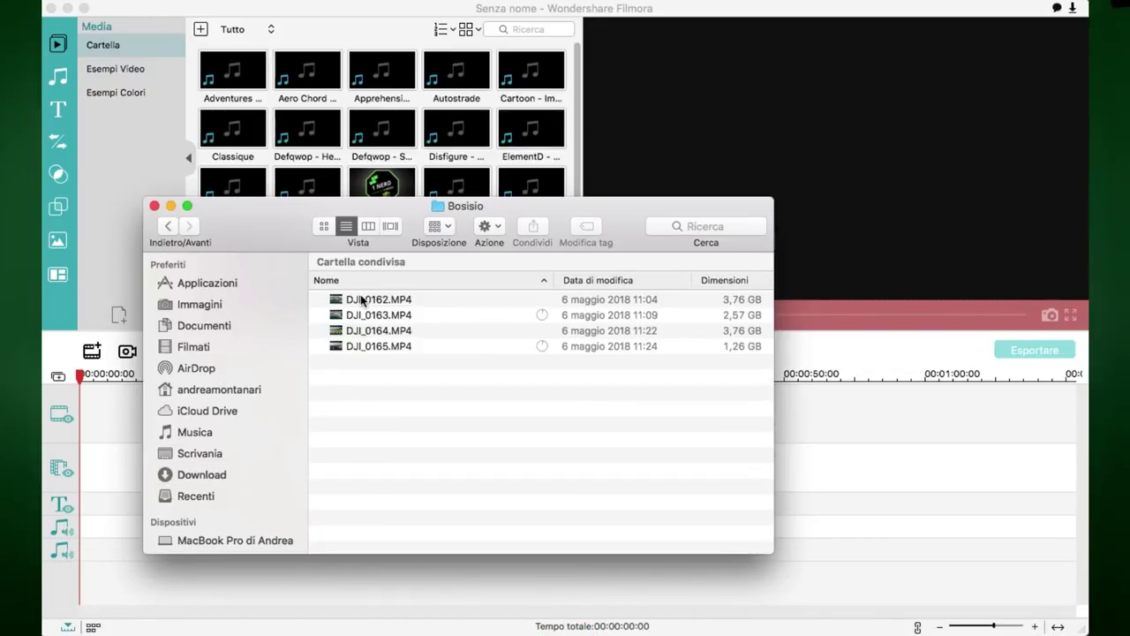
pyautogui.moveTo(395, 363); pyautogui.dragTo(372, 102)
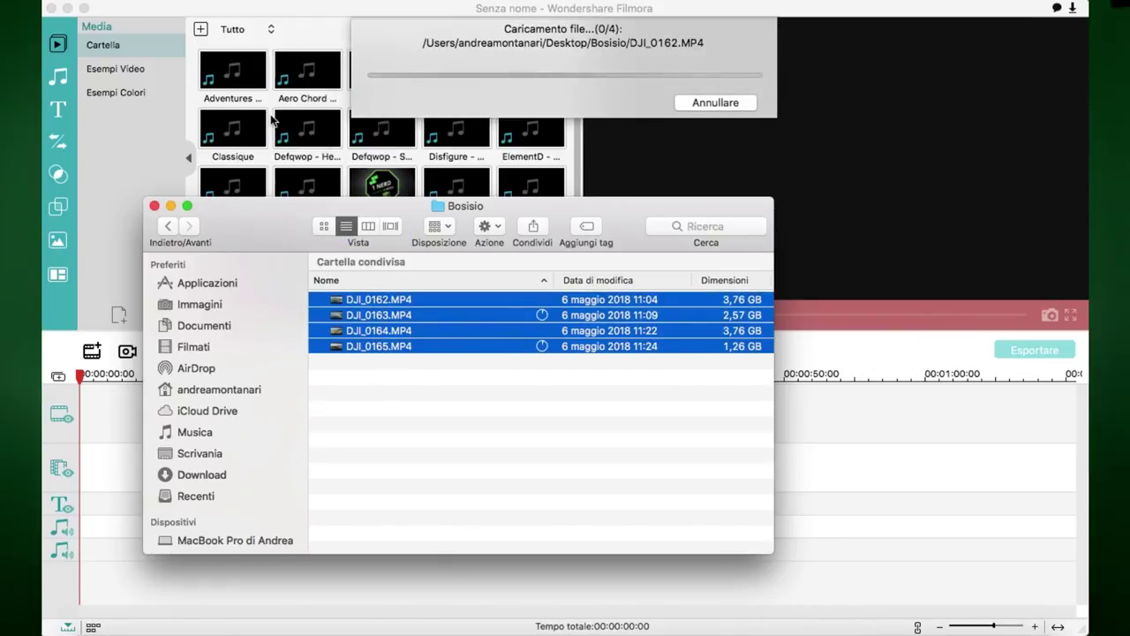
pyautogui.click(153, 206)
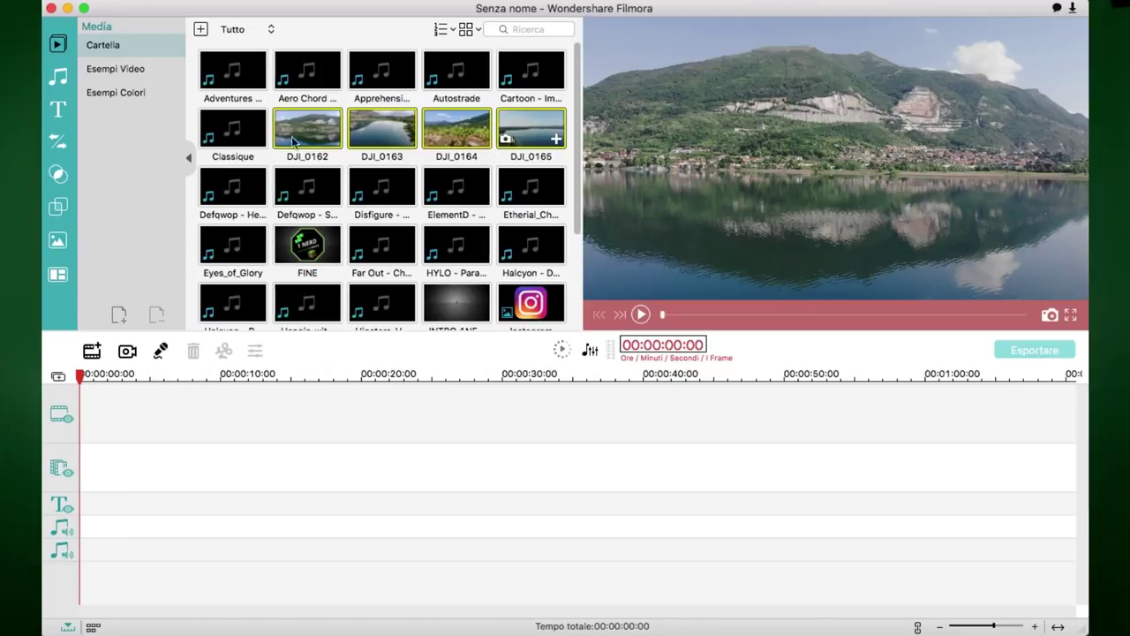
# Place the four imported DJI clips one after another on the main video track
pyautogui.moveTo(302, 129); pyautogui.dragTo(159, 427)
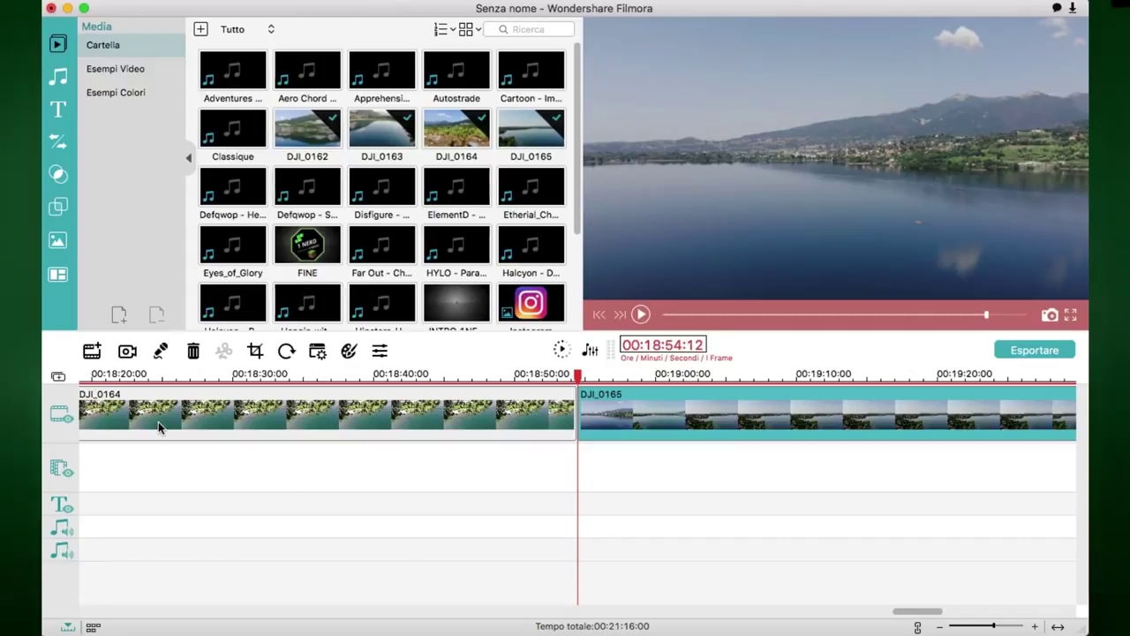
pyautogui.scroll(-3, 340, 227)
pyautogui.scroll(-1, 340, 227)
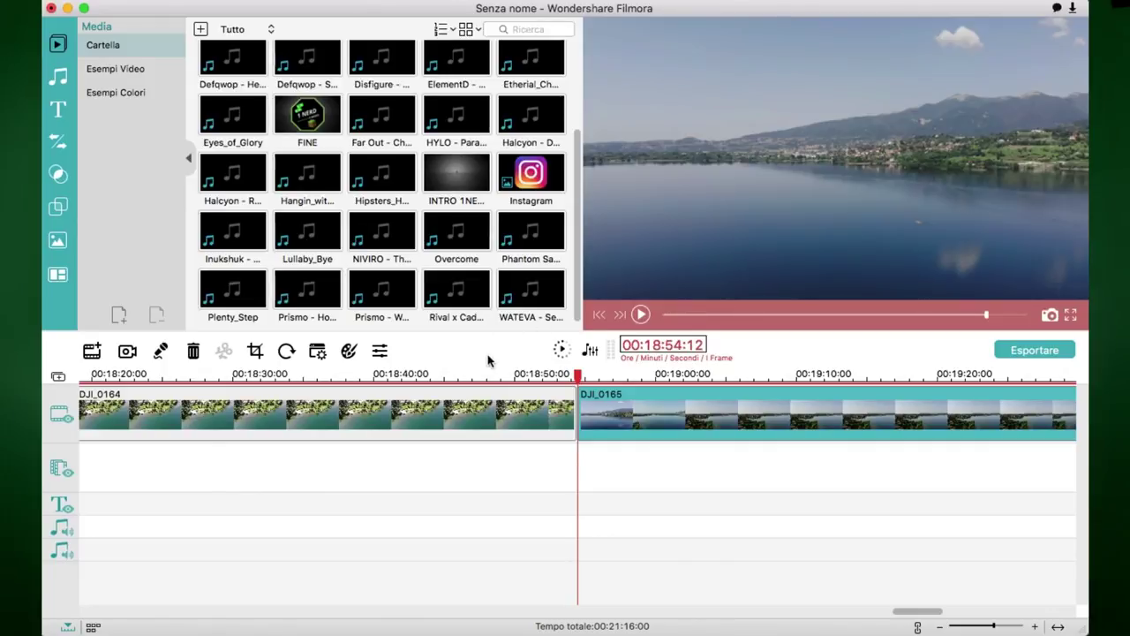
pyautogui.click(560, 350)
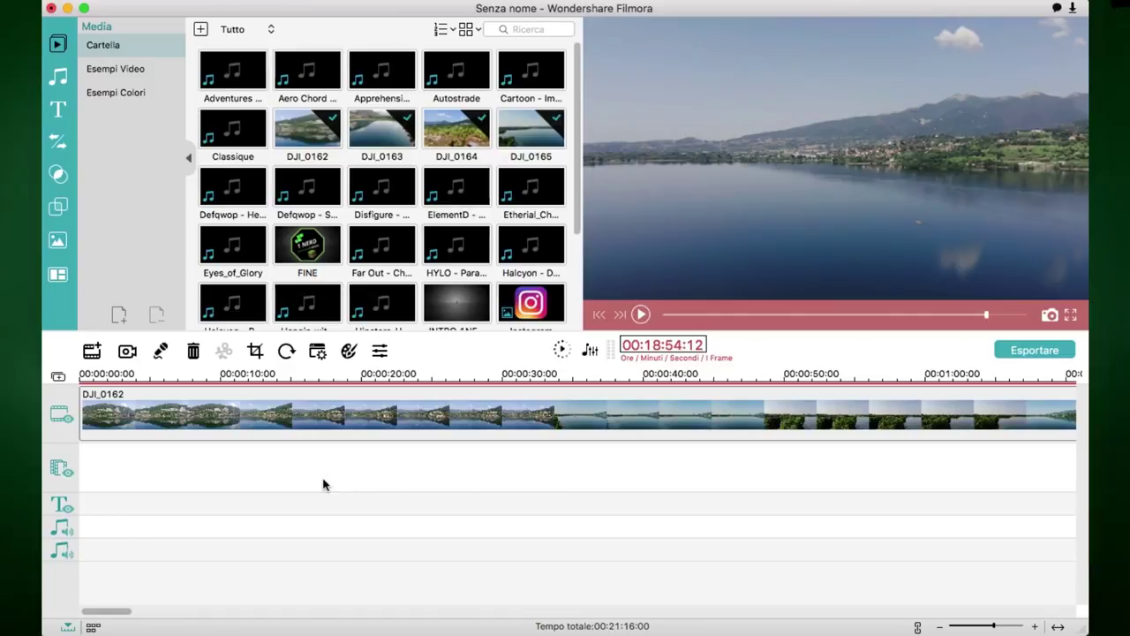
# Play the DJI_0162 clip from the start, split it at 00:00:06:08 and delete the piece before the cut
pyautogui.click(90, 376)
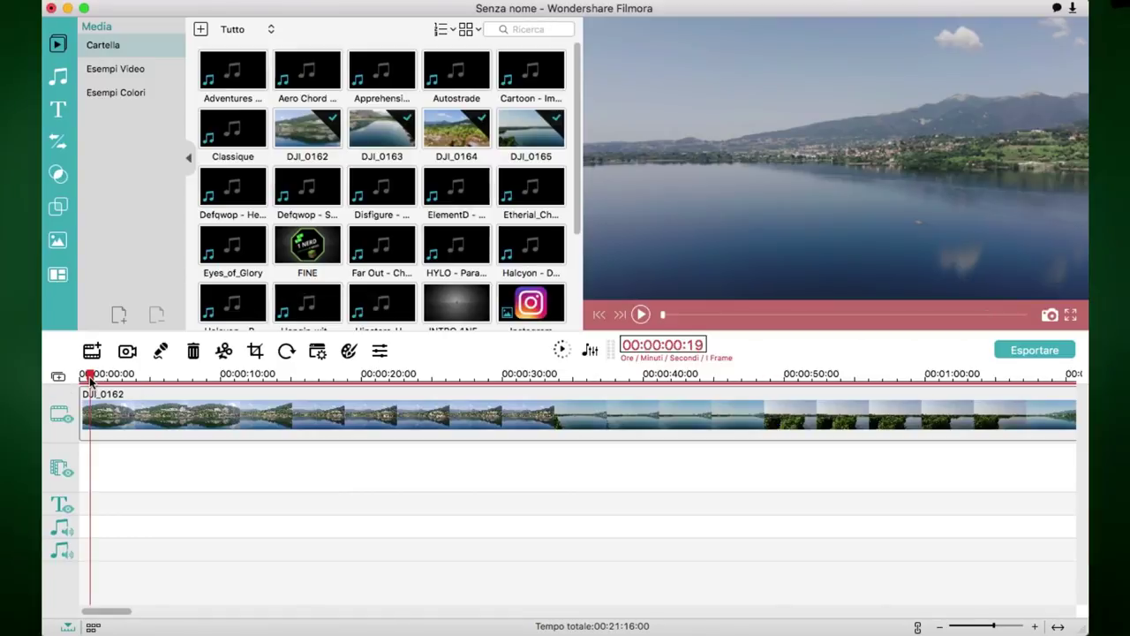
pyautogui.press('space')
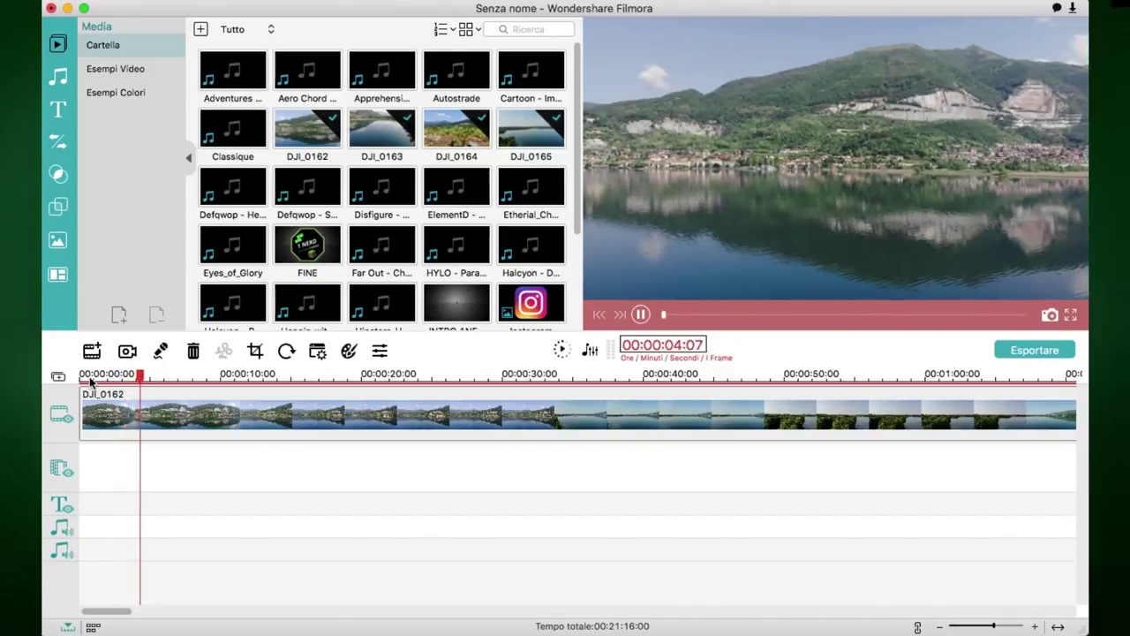
pyautogui.press('space')
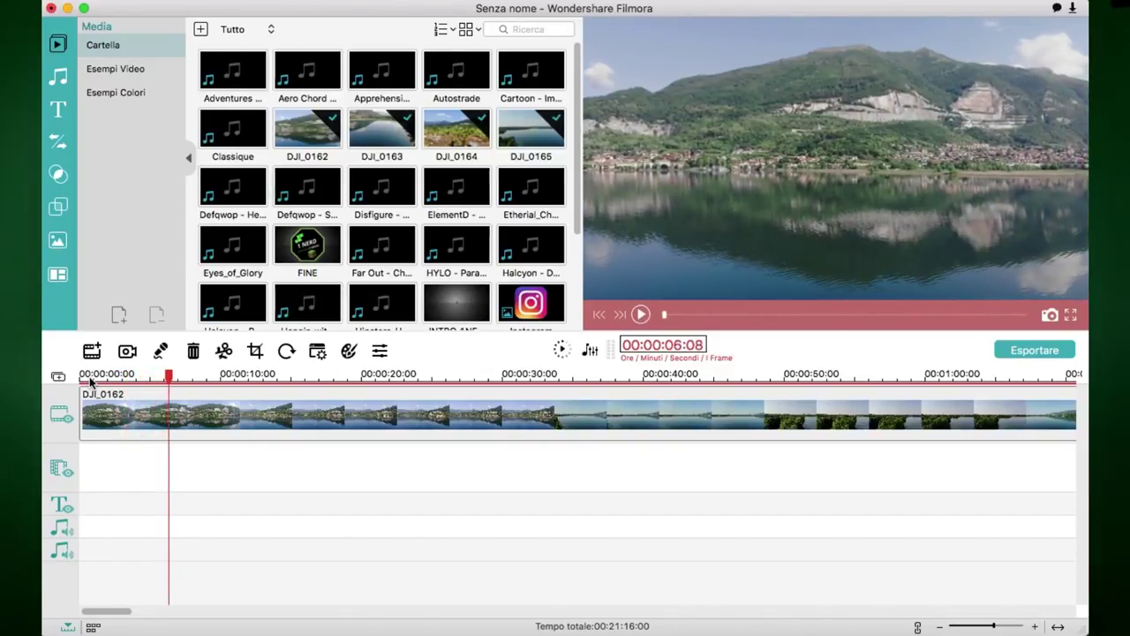
pyautogui.rightClick(184, 411)
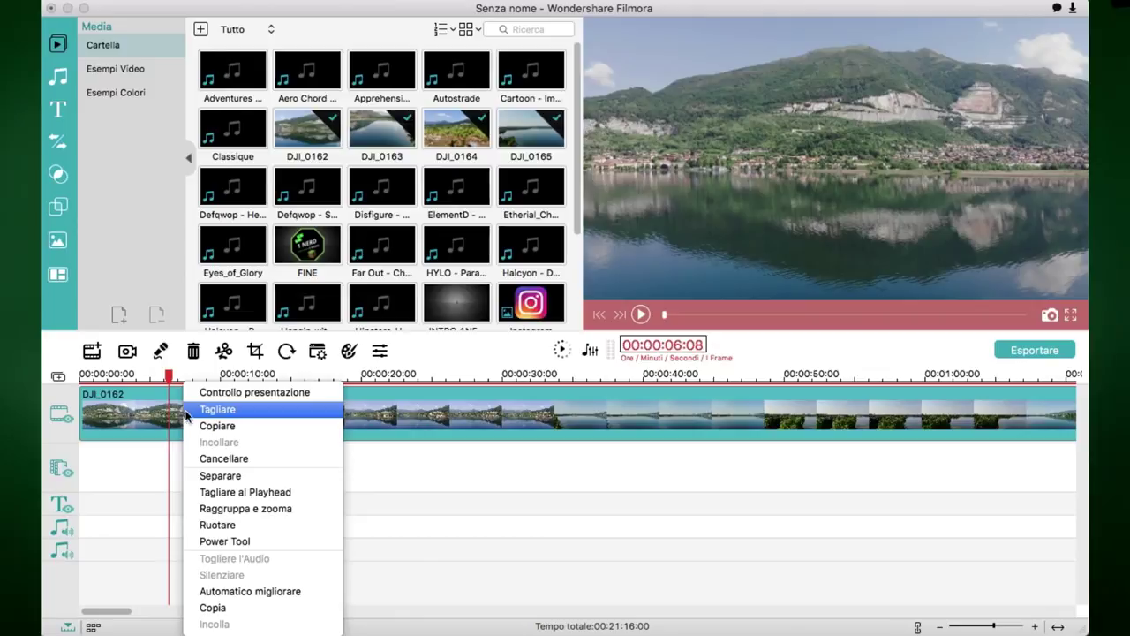
pyautogui.click(247, 476)
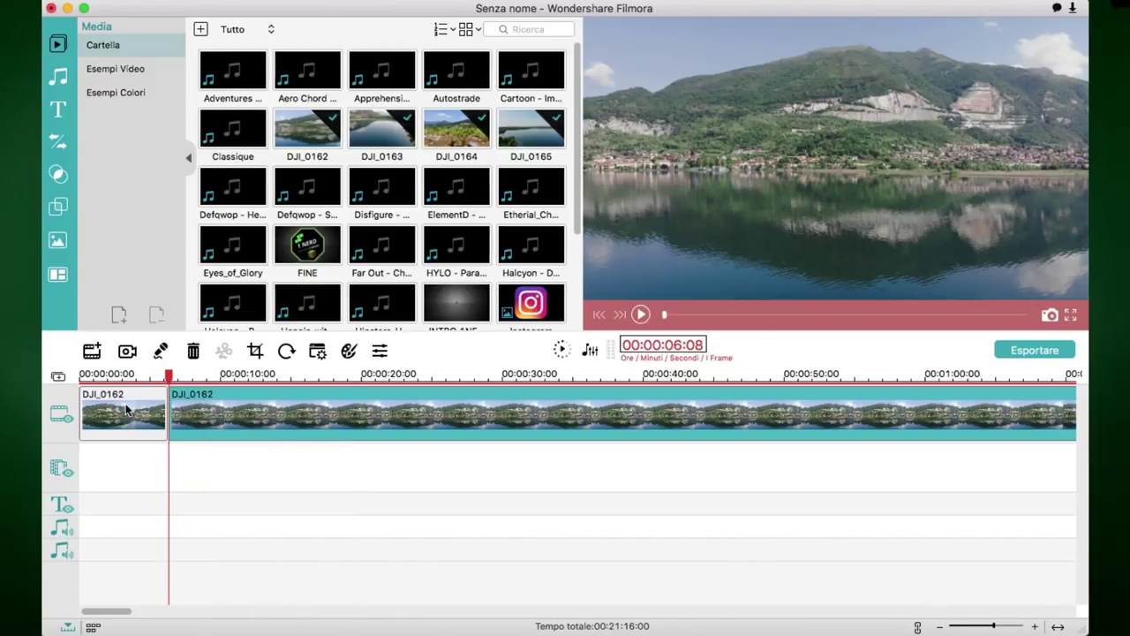
pyautogui.rightClick(126, 389)
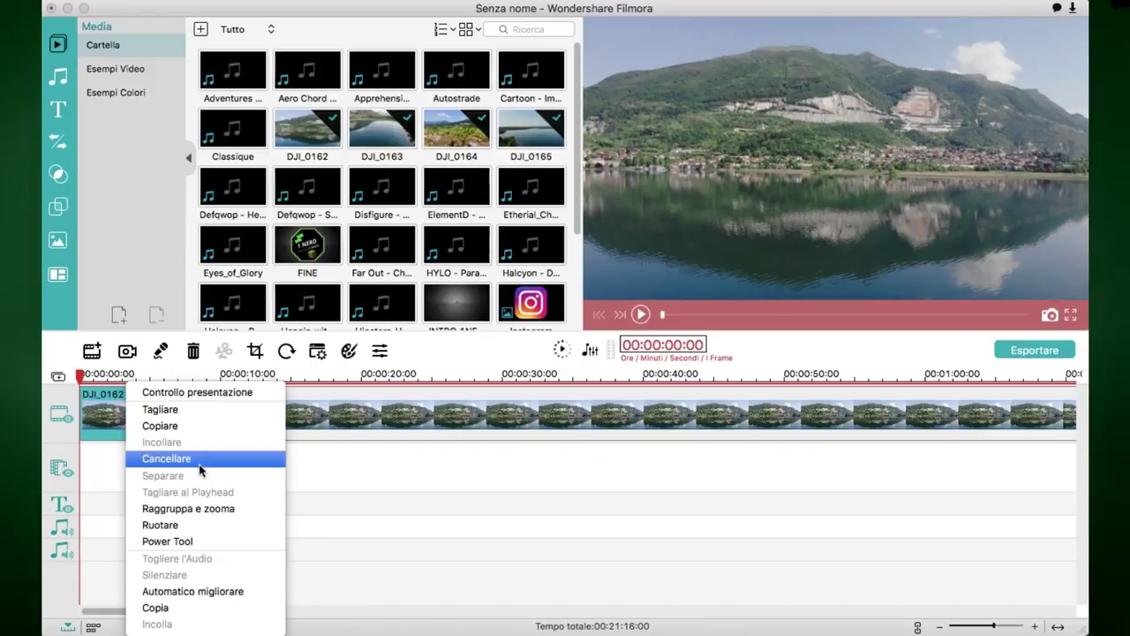
pyautogui.click(200, 459)
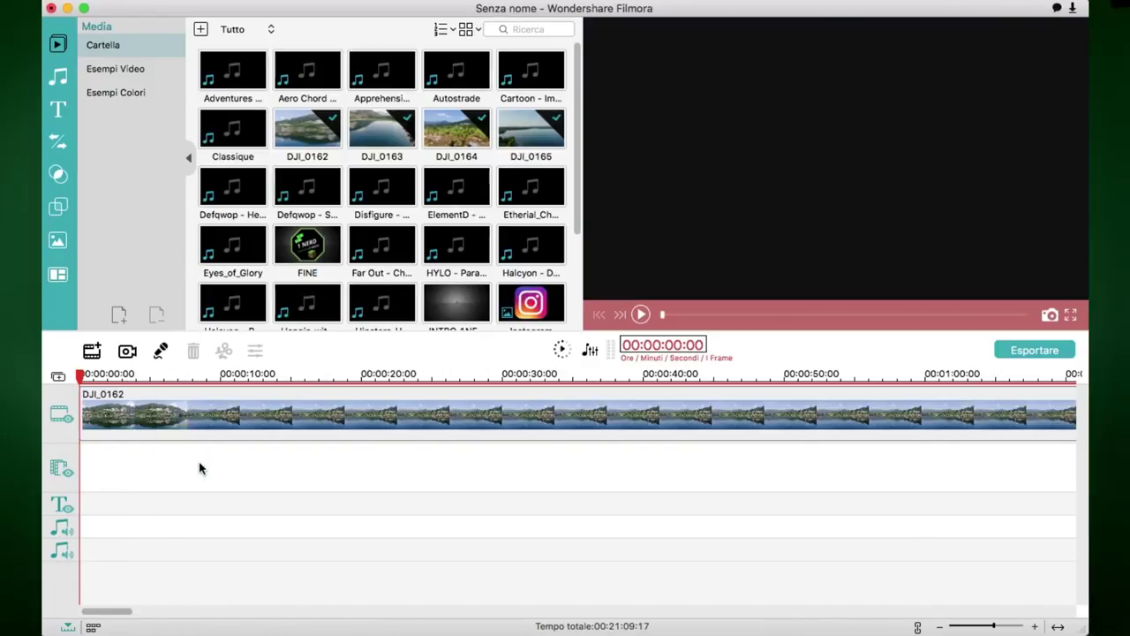
# Play the shortened DJI_0162 clip, split it at 00:00:08:08 and delete the piece before the cut
pyautogui.press('space')
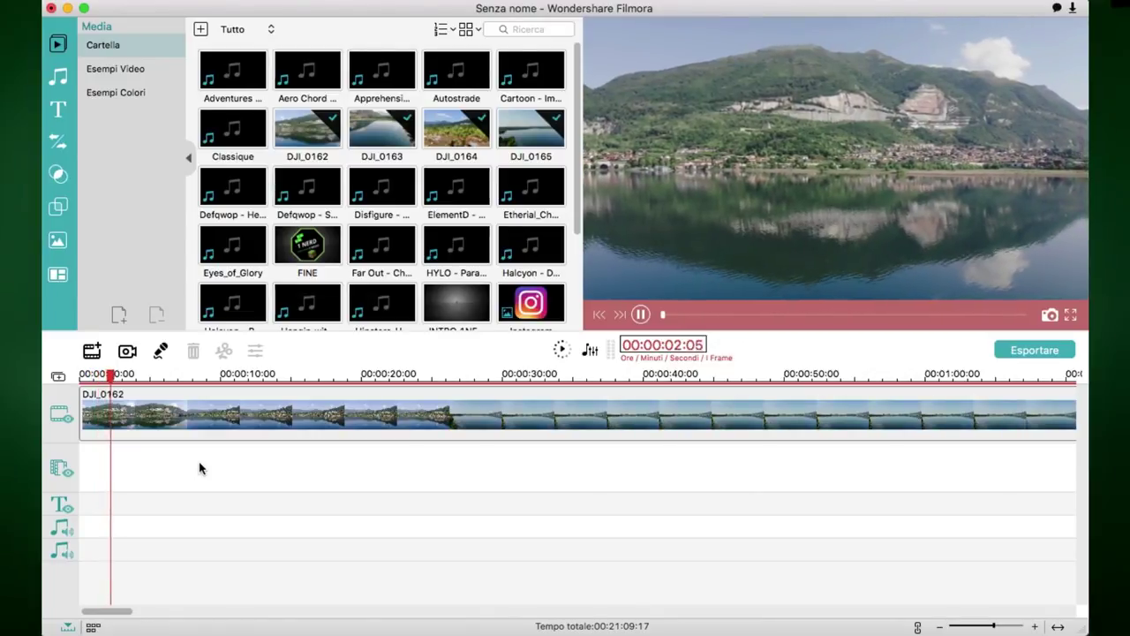
pyautogui.click(176, 374)
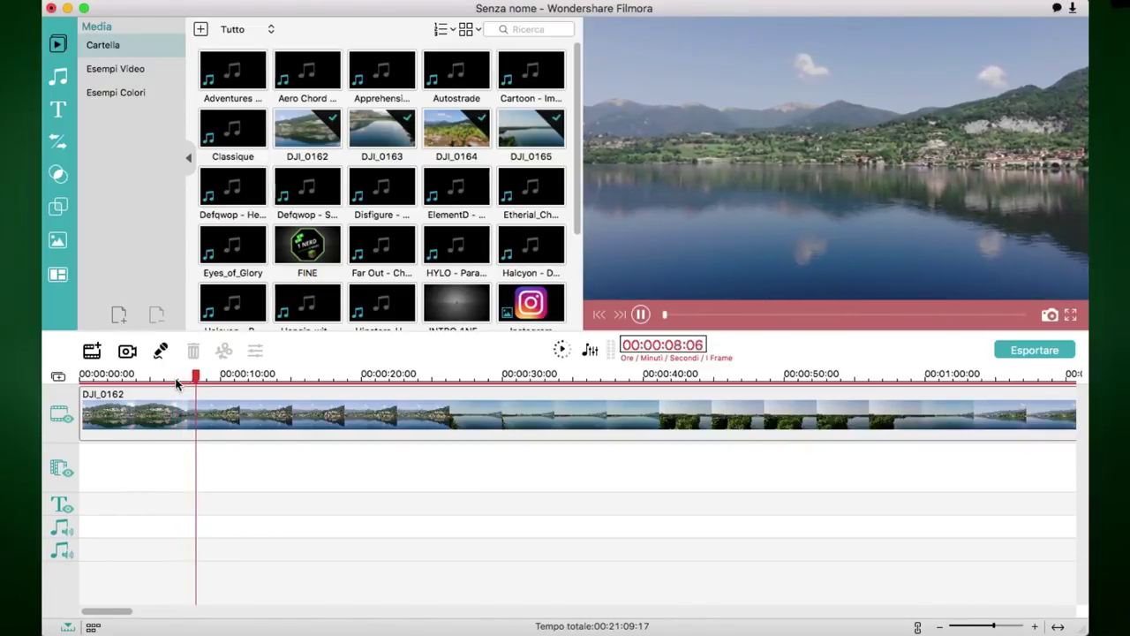
pyautogui.rightClick(234, 389)
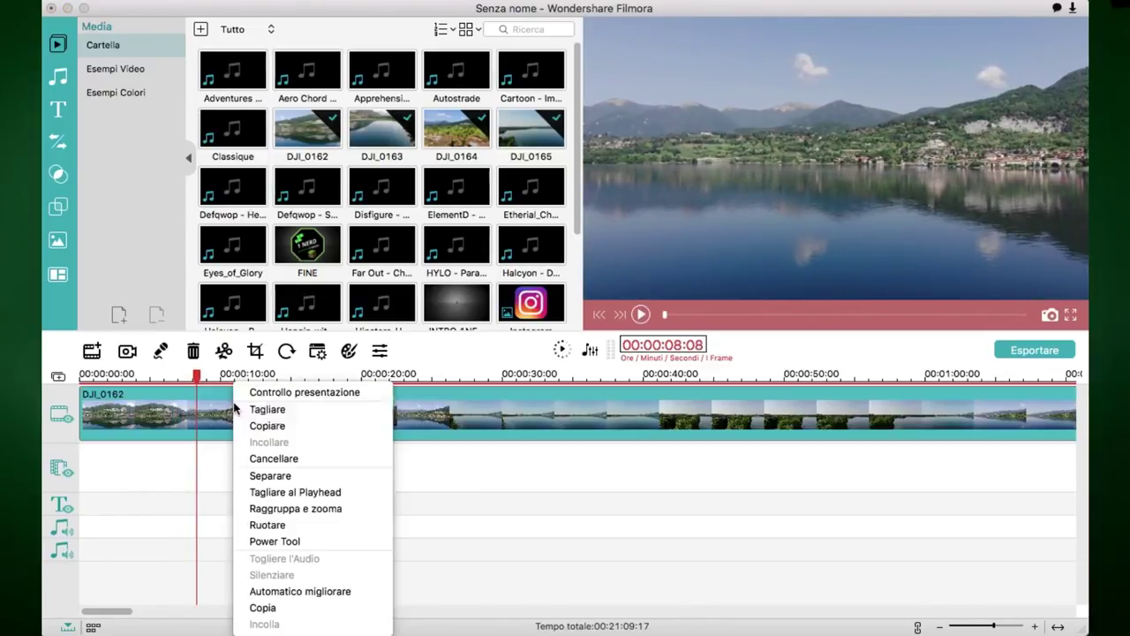
pyautogui.click(287, 477)
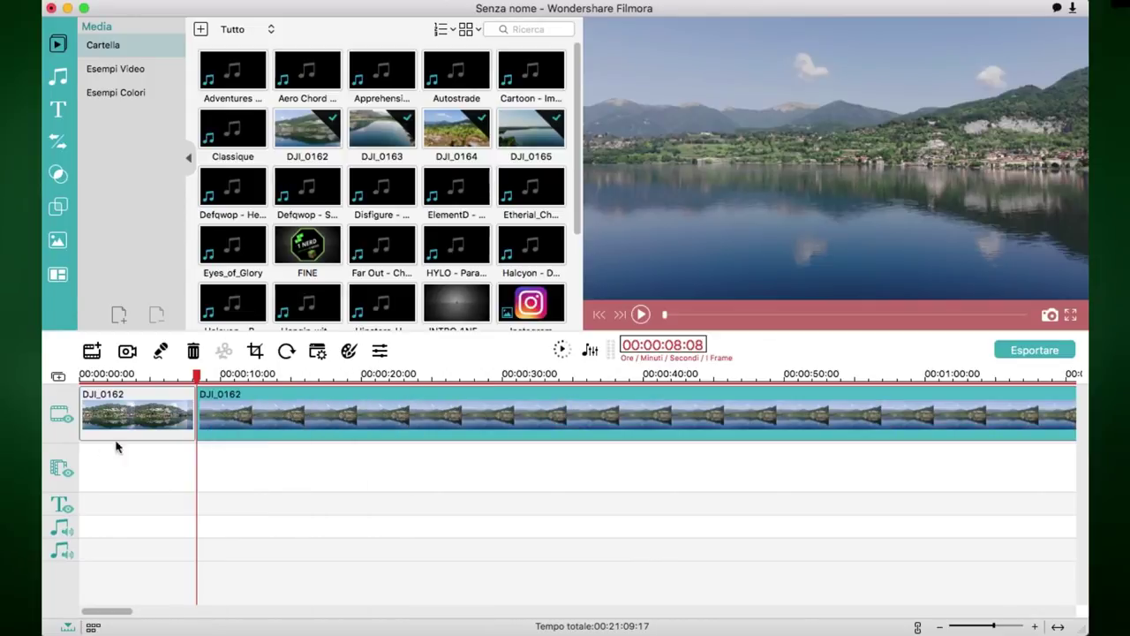
pyautogui.rightClick(139, 412)
pyautogui.click(216, 458)
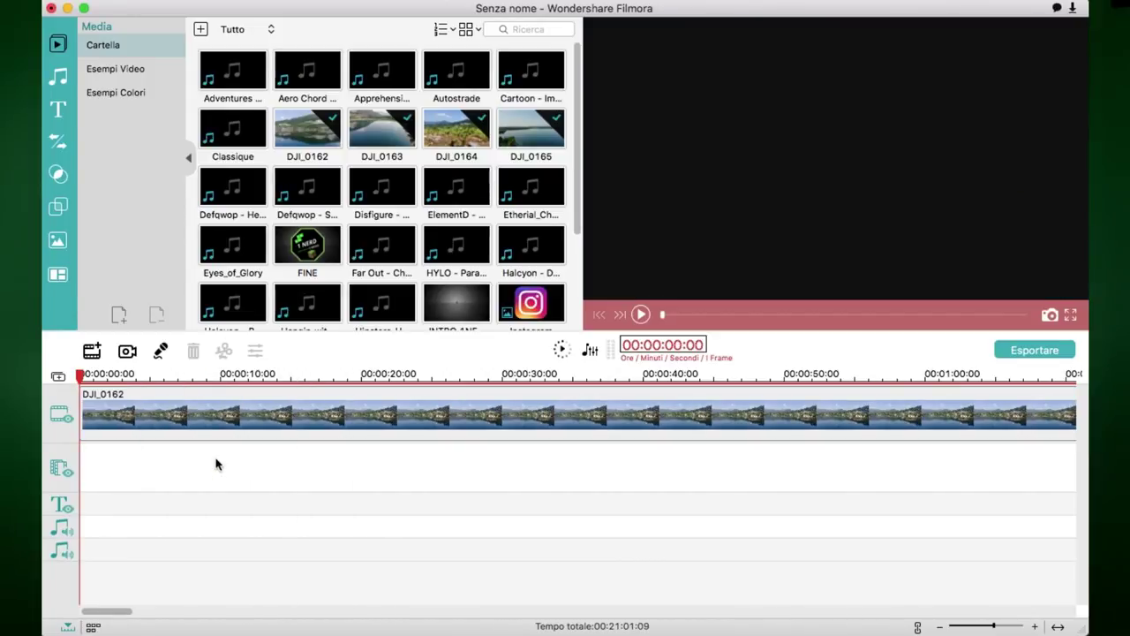
# Move the playhead to about 00:00:08:09 on the trimmed DJI_0162 clip
pyautogui.click(197, 374)
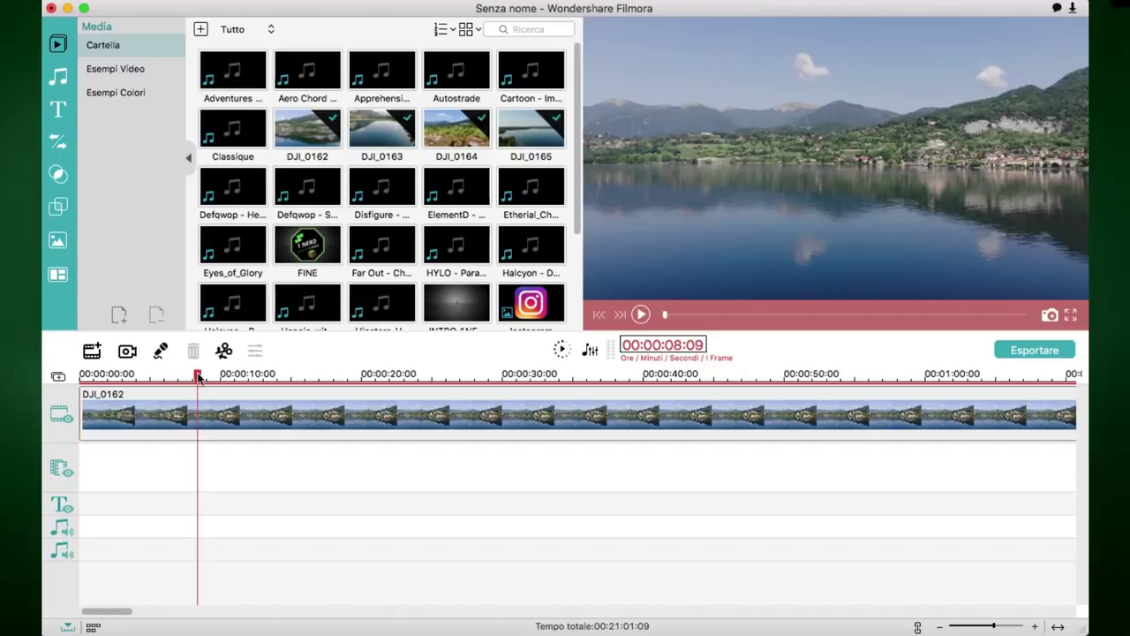
pyautogui.press('Right')
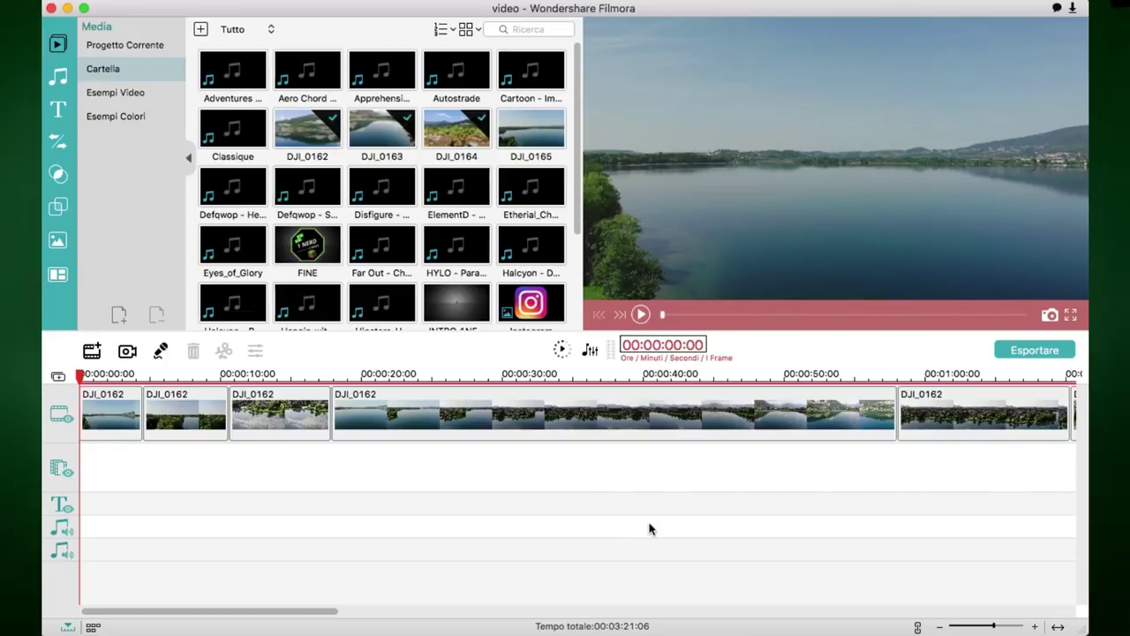
# Move the third DJI_0162 clip on the video track to just after the long fourth clip
pyautogui.hscroll(5, 649, 528)
pyautogui.hscroll(5, 650, 529)
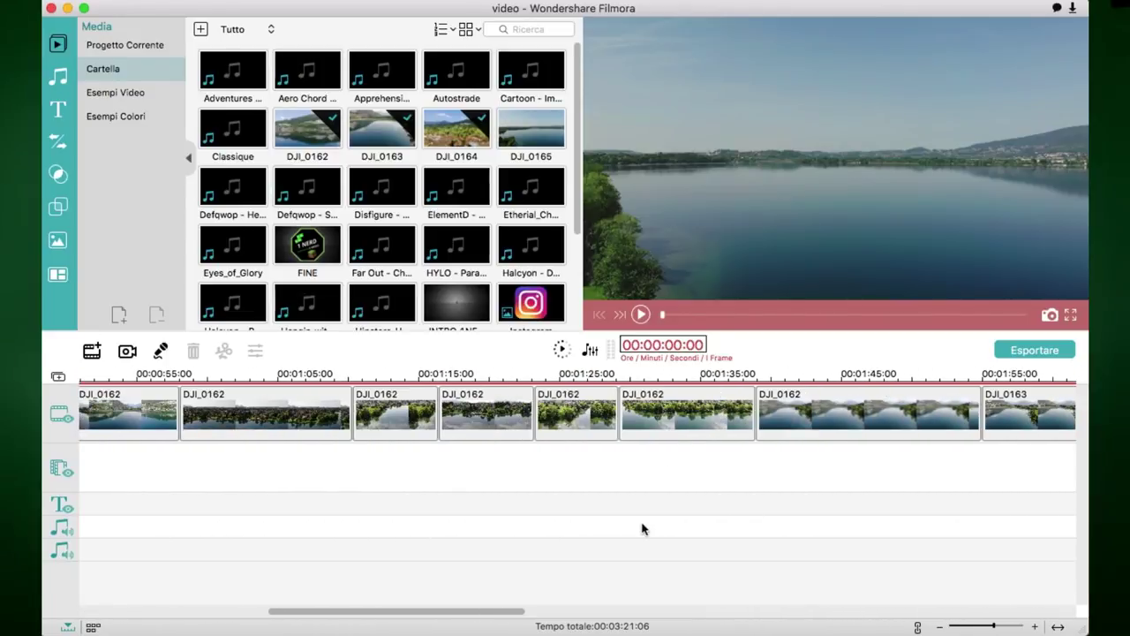
pyautogui.hscroll(-5, 651, 506)
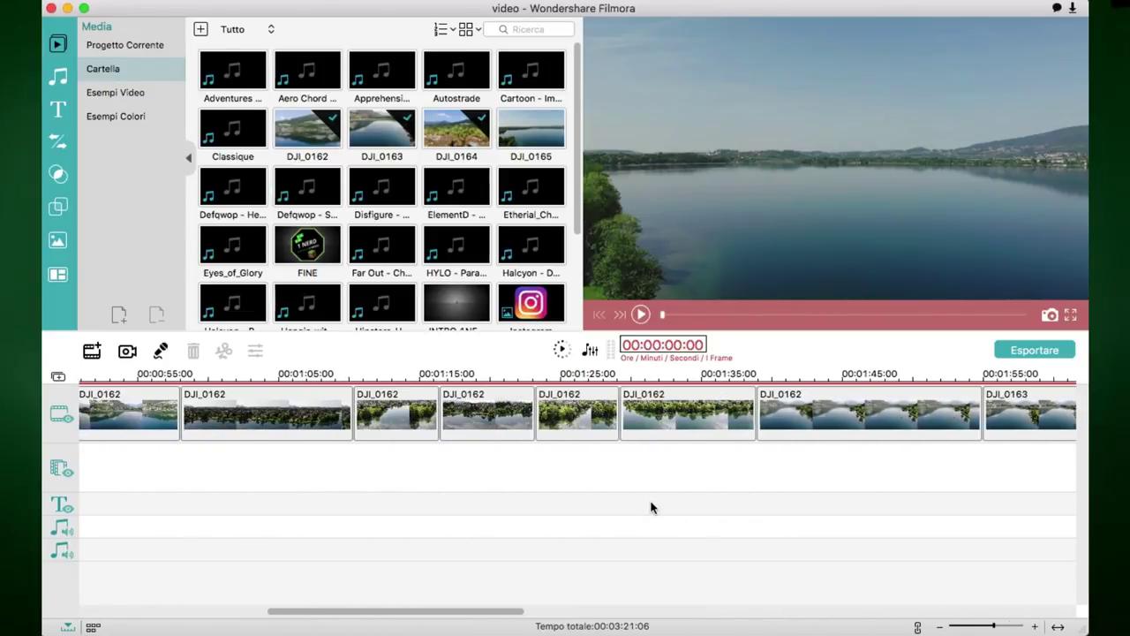
pyautogui.hscroll(-5, 651, 506)
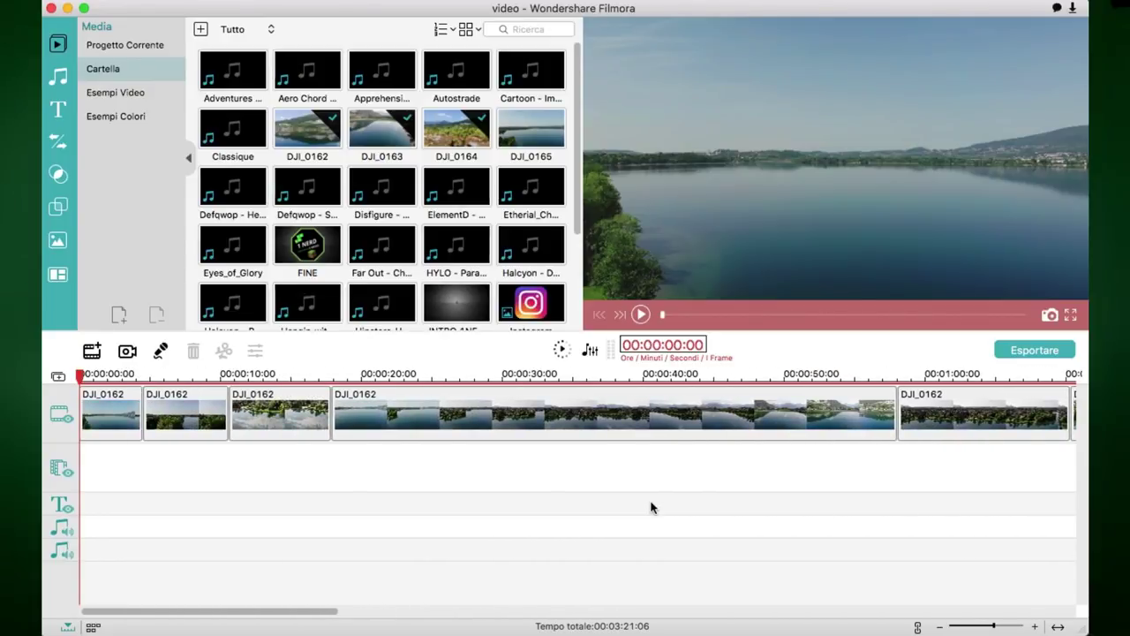
pyautogui.hscroll(-2, 650, 506)
pyautogui.click(275, 409)
pyautogui.click(276, 409)
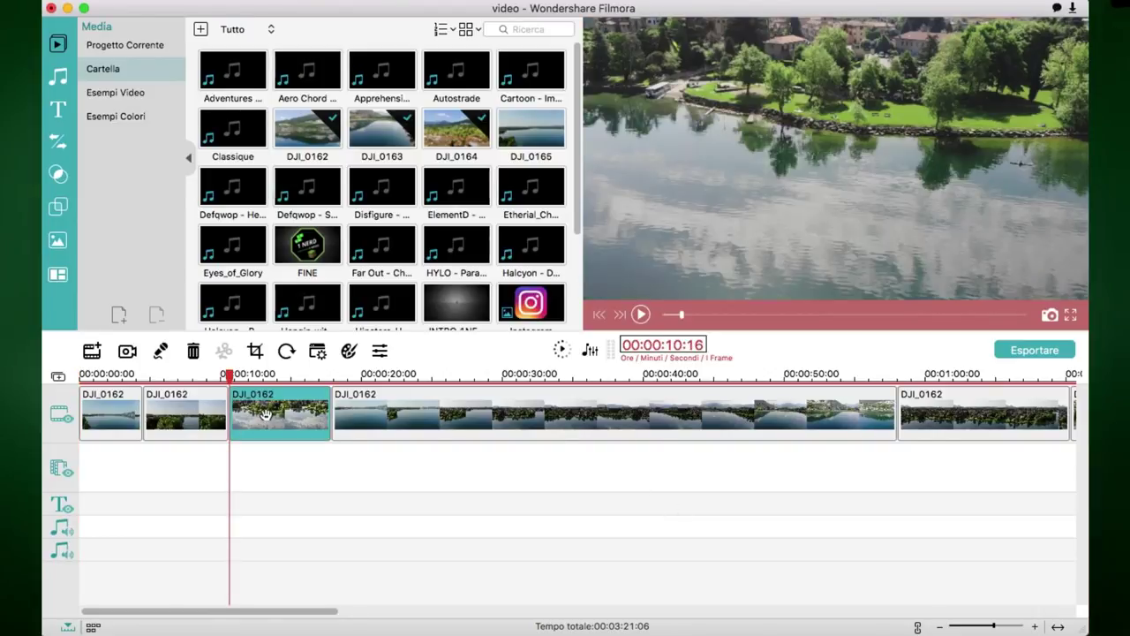
pyautogui.moveTo(265, 415); pyautogui.dragTo(832, 444)
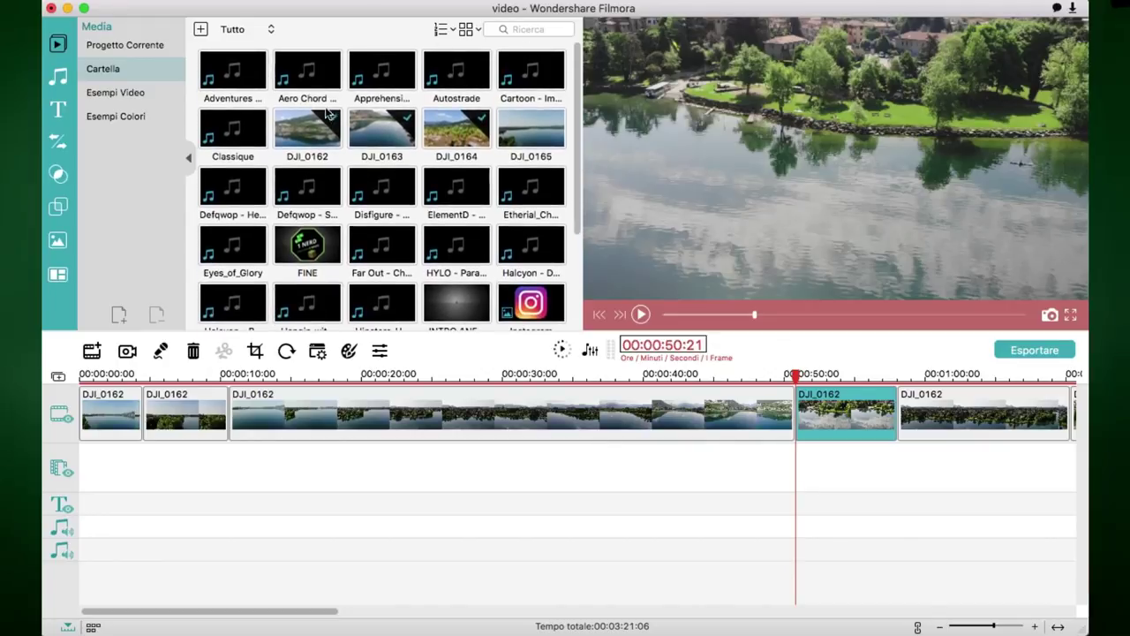
# Add the Disfigure - Losing Sleep song to the first audio track at the start of the timeline
pyautogui.scroll(-2, 424, 195)
pyautogui.scroll(2, 424, 194)
pyautogui.scroll(2, 425, 130)
pyautogui.moveTo(384, 187); pyautogui.dragTo(177, 523)
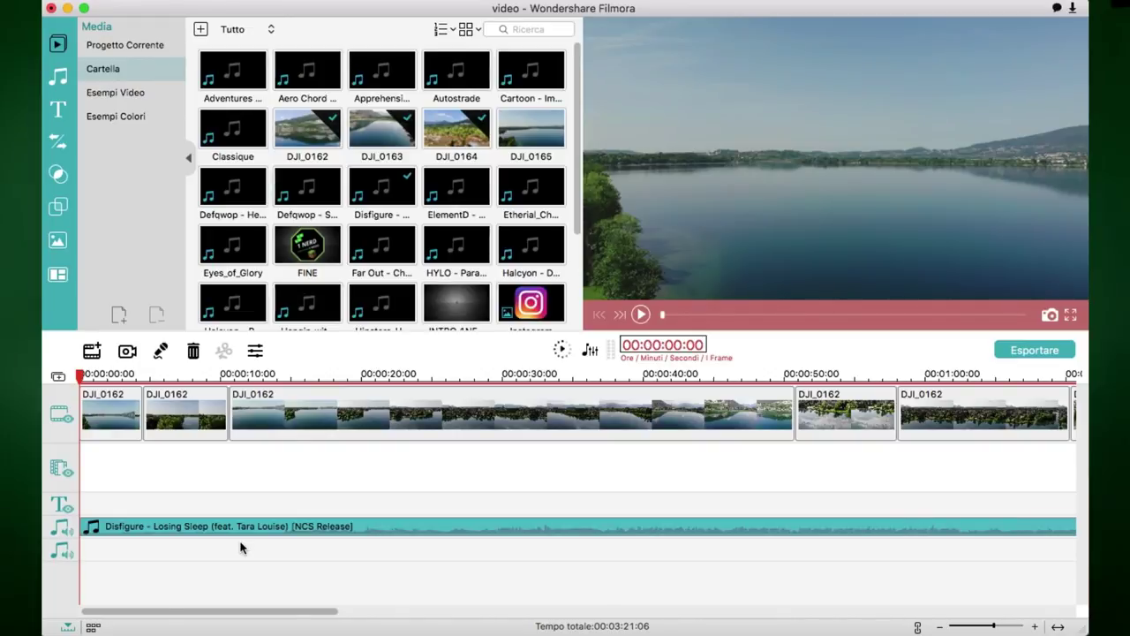
# Preview the Apprehensive_at_Best song and add it to the second audio track at the start of the timeline
pyautogui.click(378, 75)
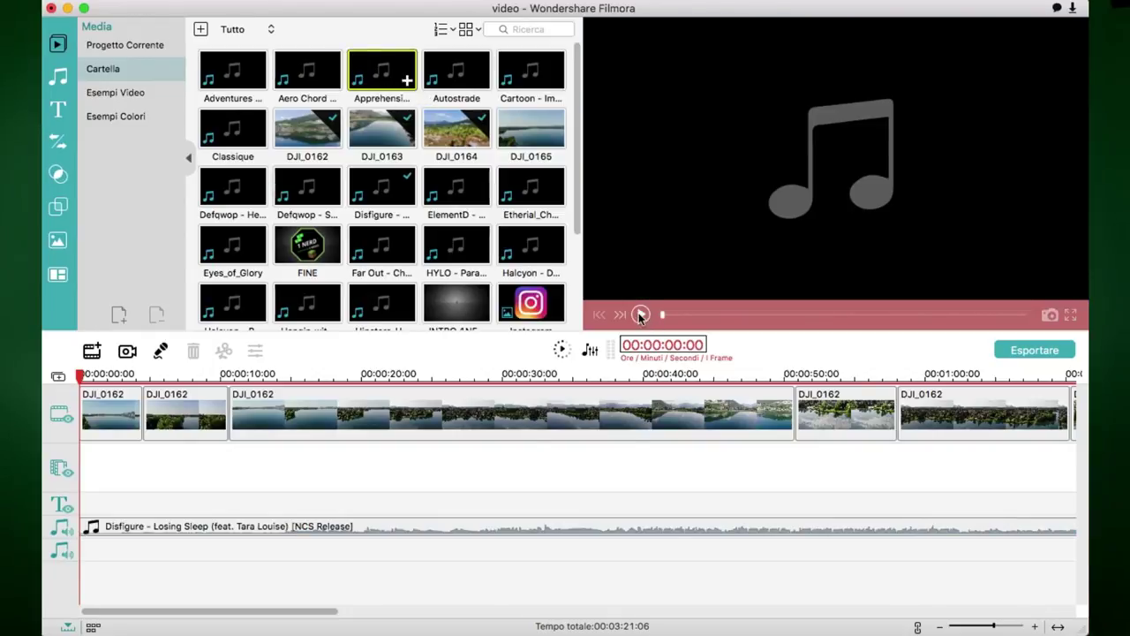
pyautogui.click(641, 316)
pyautogui.press('XF86AudioRaiseVolume')
pyautogui.click(643, 316)
pyautogui.moveTo(389, 76); pyautogui.dragTo(85, 551)
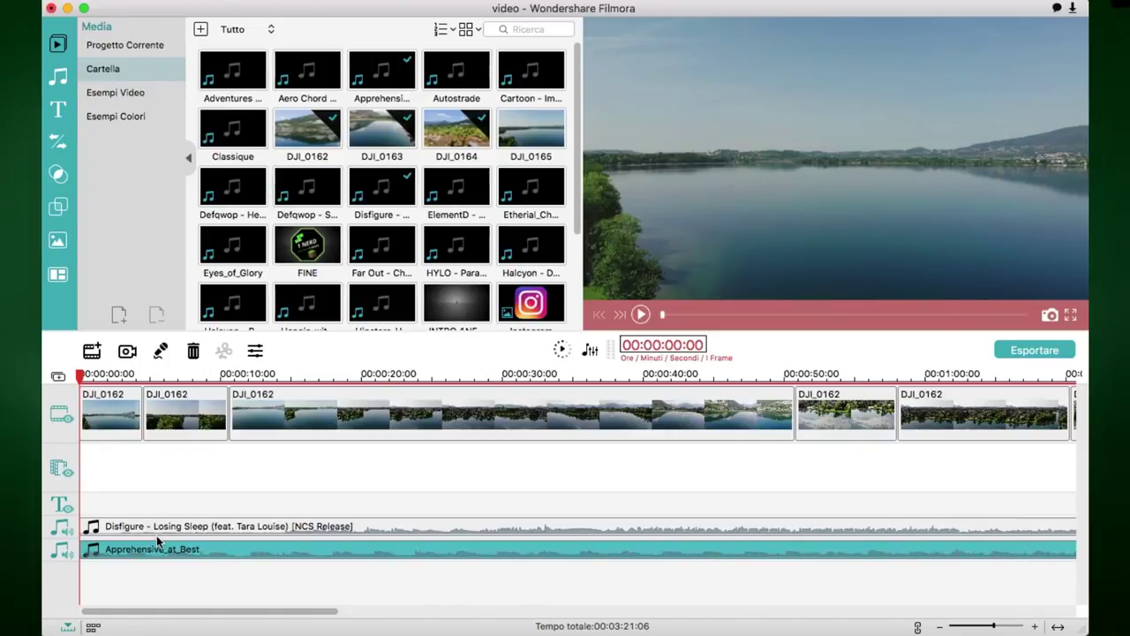
pyautogui.click(159, 541)
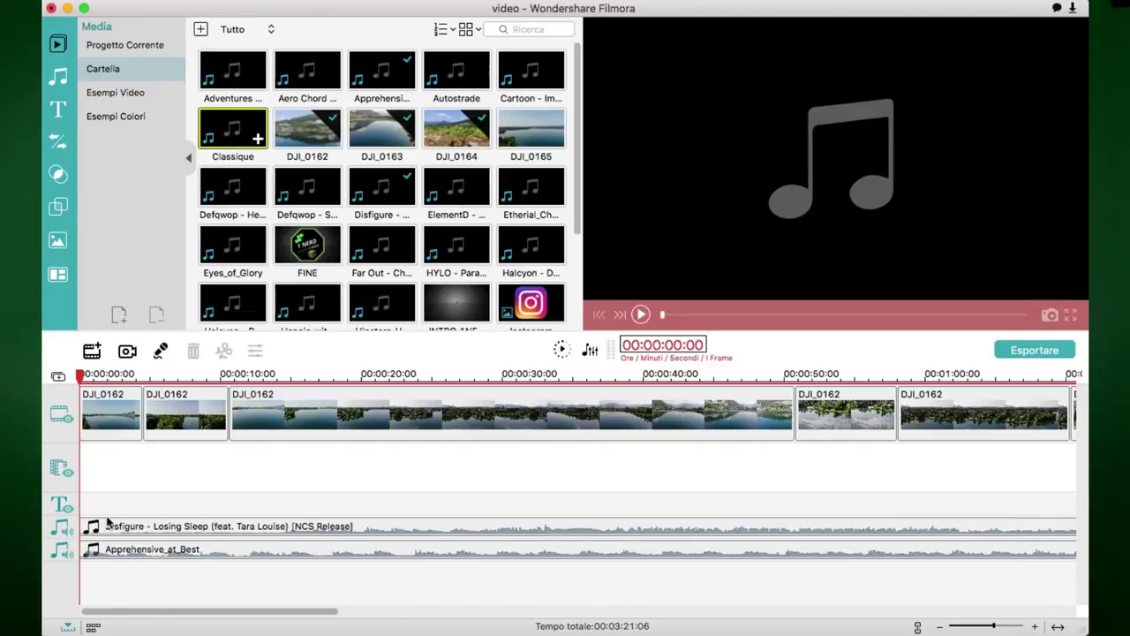
# Add a third audio track and place the Far Out - Chains song on it at the start of the timeline
pyautogui.click(59, 378)
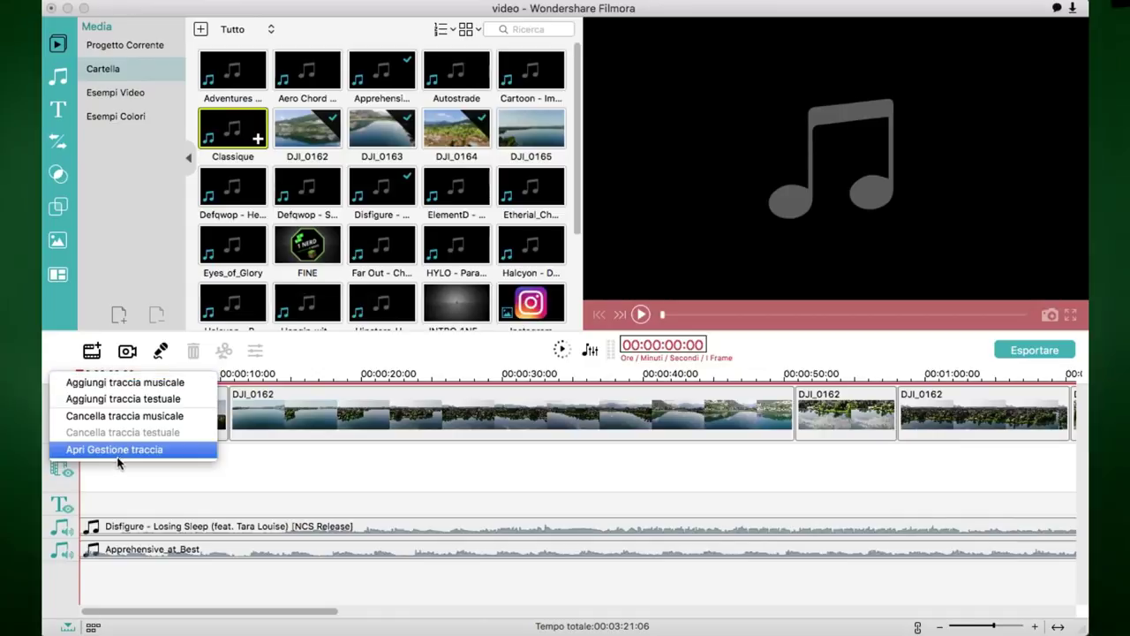
pyautogui.click(159, 387)
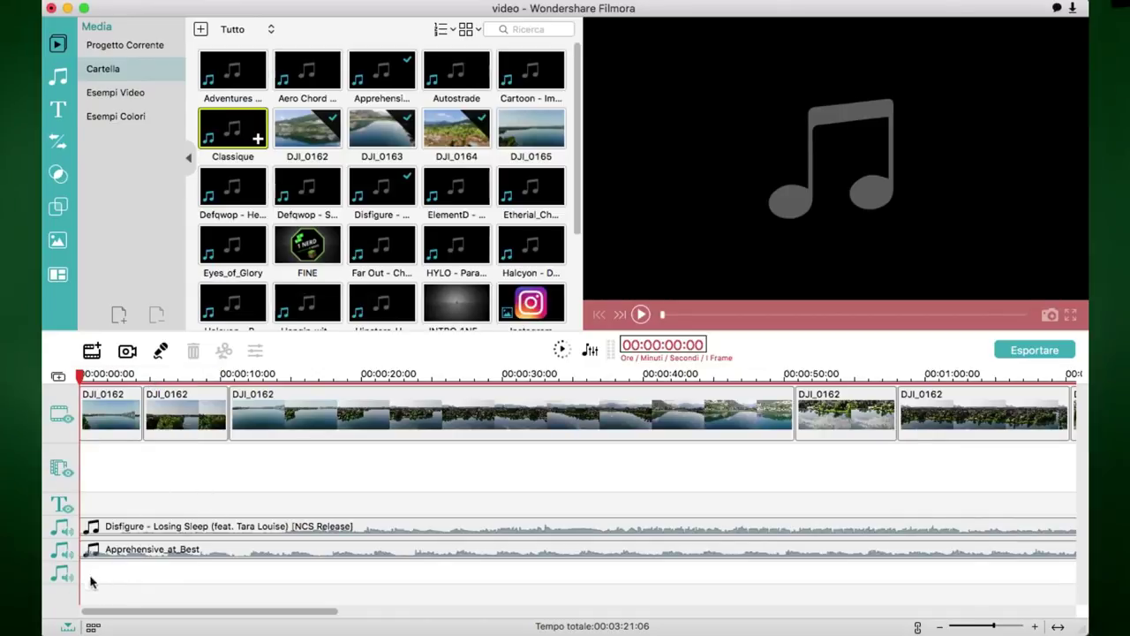
pyautogui.moveTo(394, 254)
pyautogui.moveTo(394, 255); pyautogui.dragTo(86, 583)
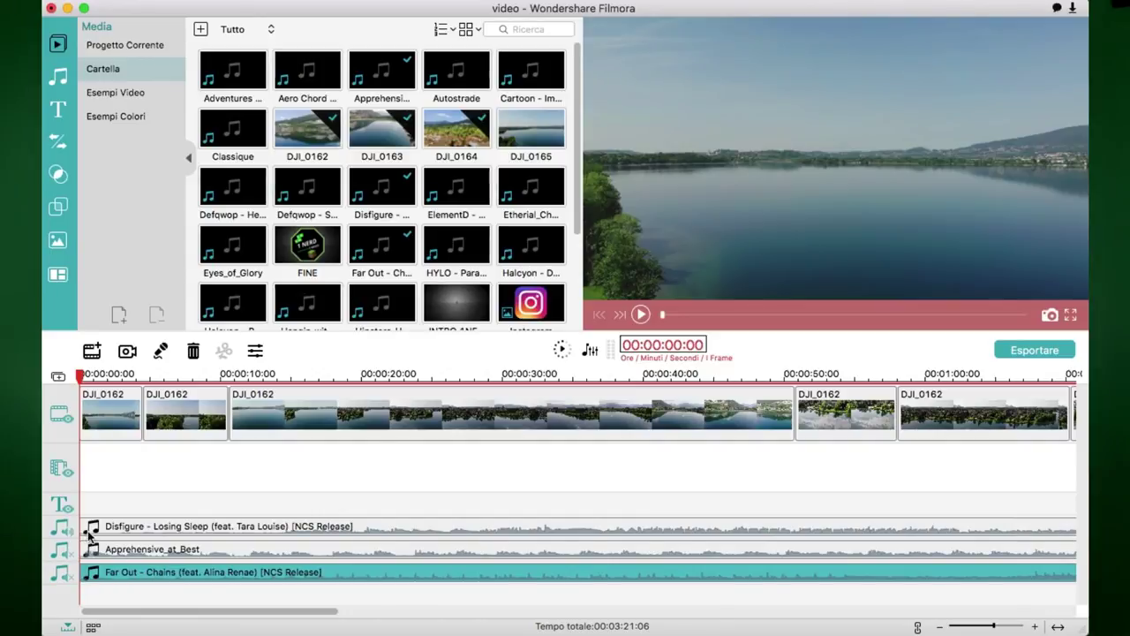
# Play the timeline from the start with only the Disfigure - Losing Sleep track audible, raising the system volume
pyautogui.press('space')
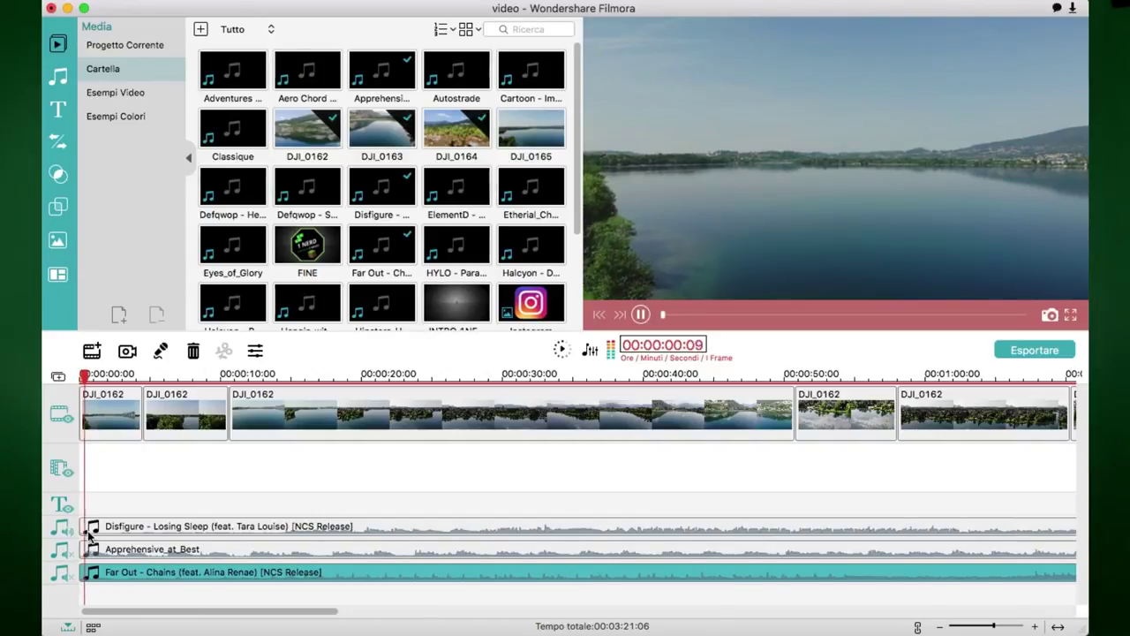
pyautogui.press('XF86AudioRaiseVolume')
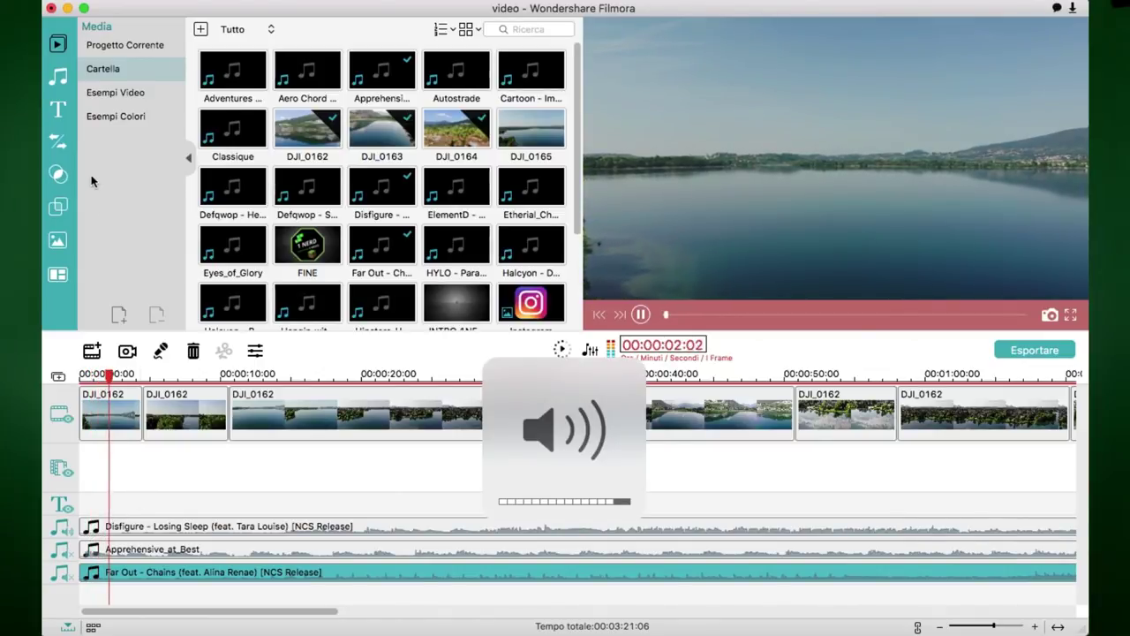
pyautogui.press('XF86AudioRaiseVolume')
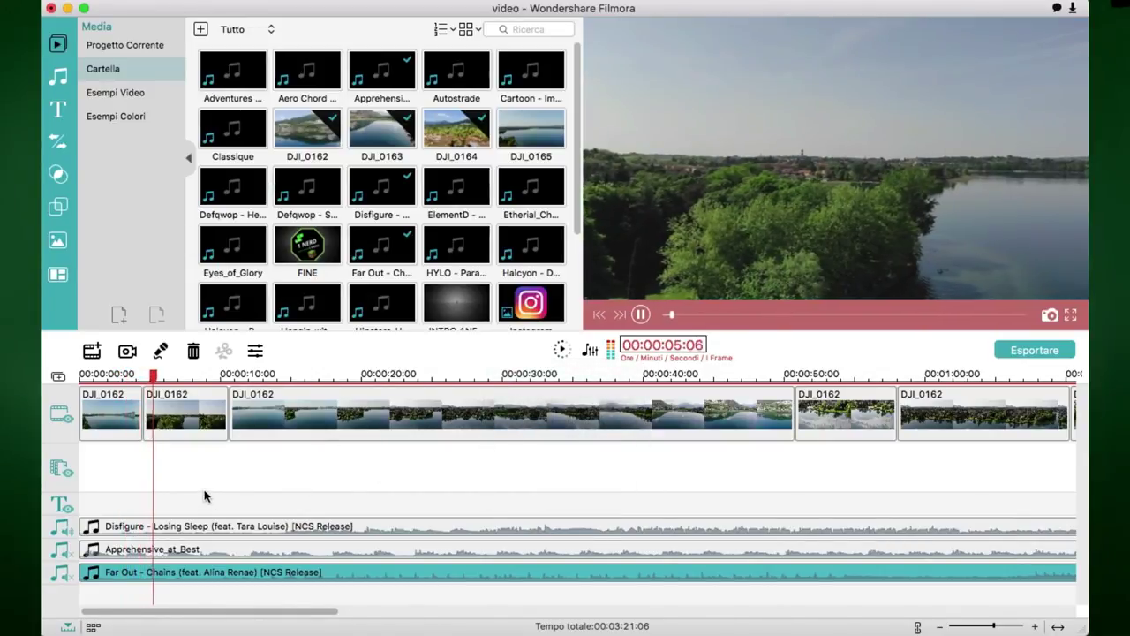
pyautogui.press('space')
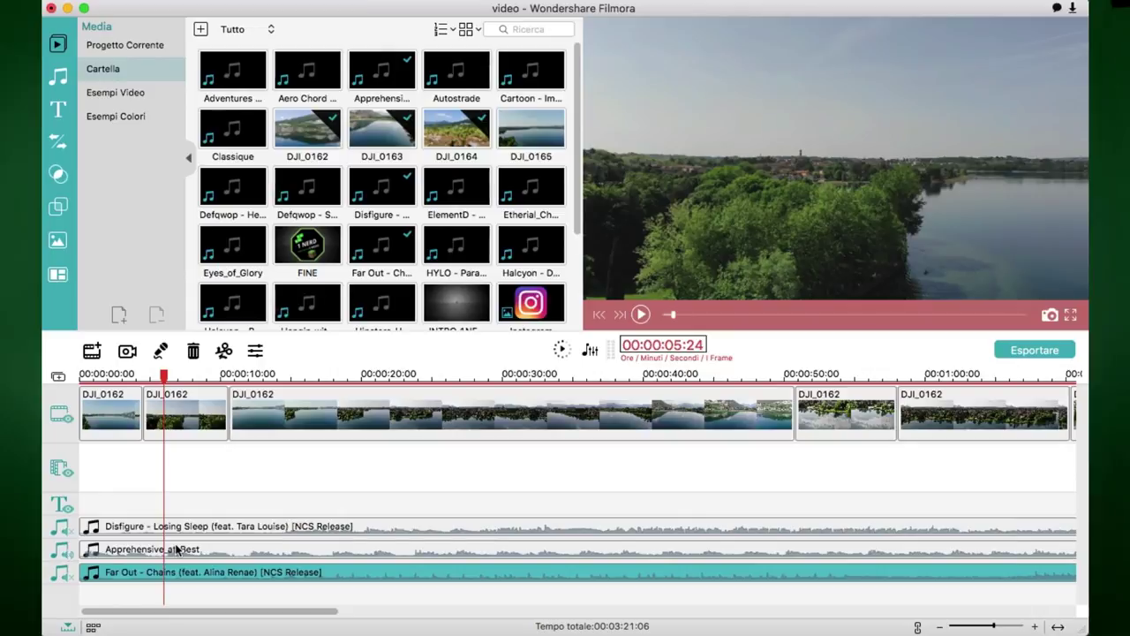
# Play the timeline with only Apprehensive_at_Best audible, also around 00:00:39, and then with only the Far Out - Chains track unmuted
pyautogui.press('space')
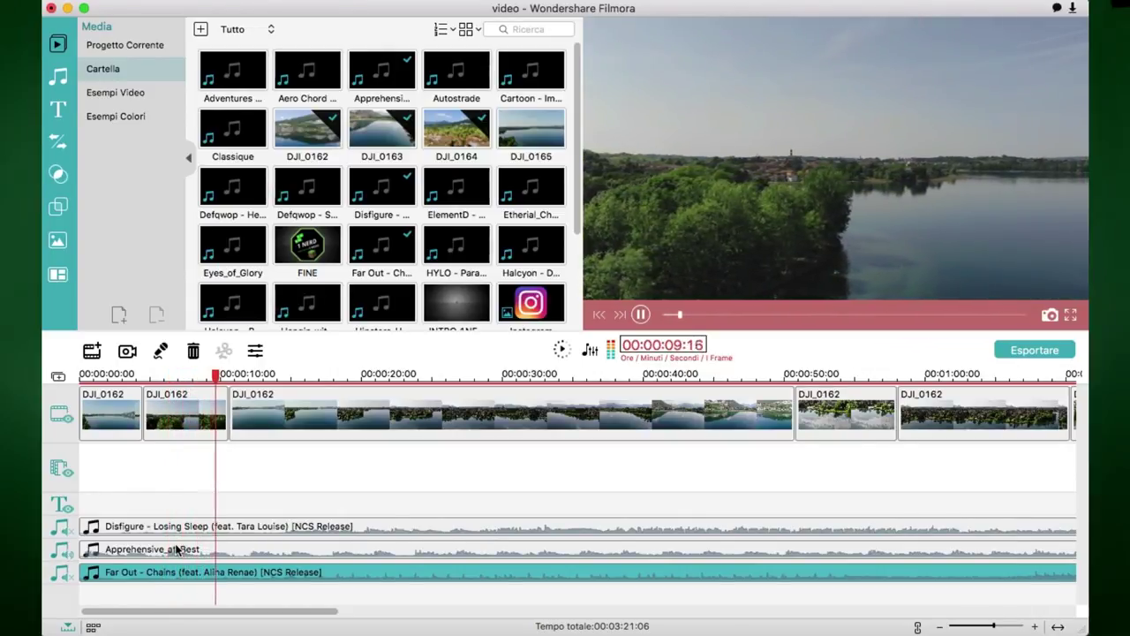
pyautogui.click(626, 382)
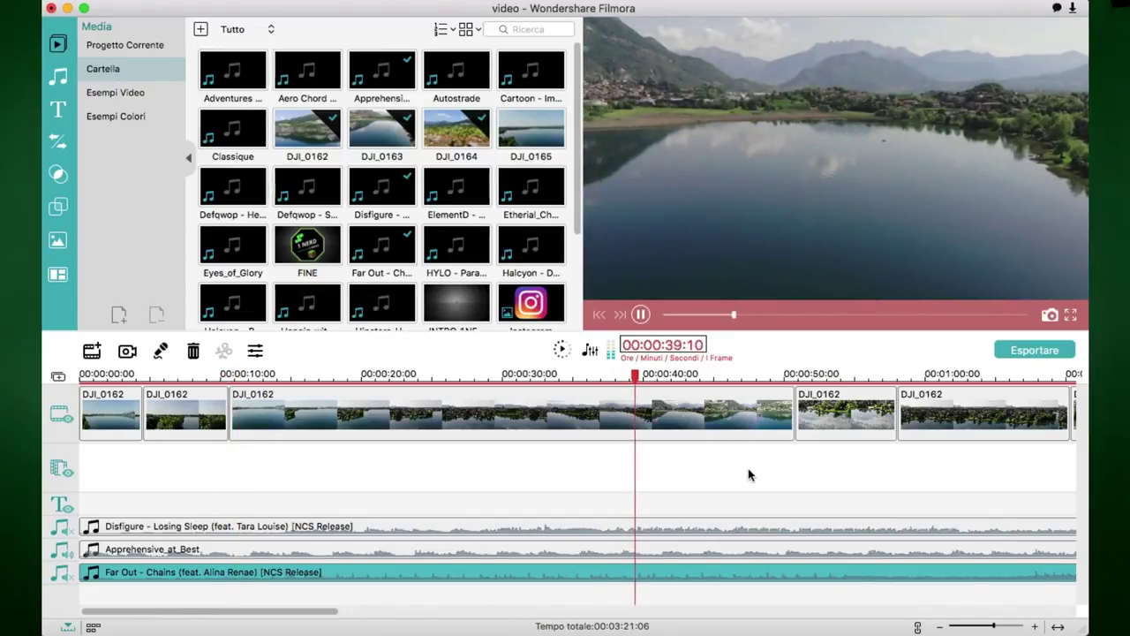
pyautogui.press('space')
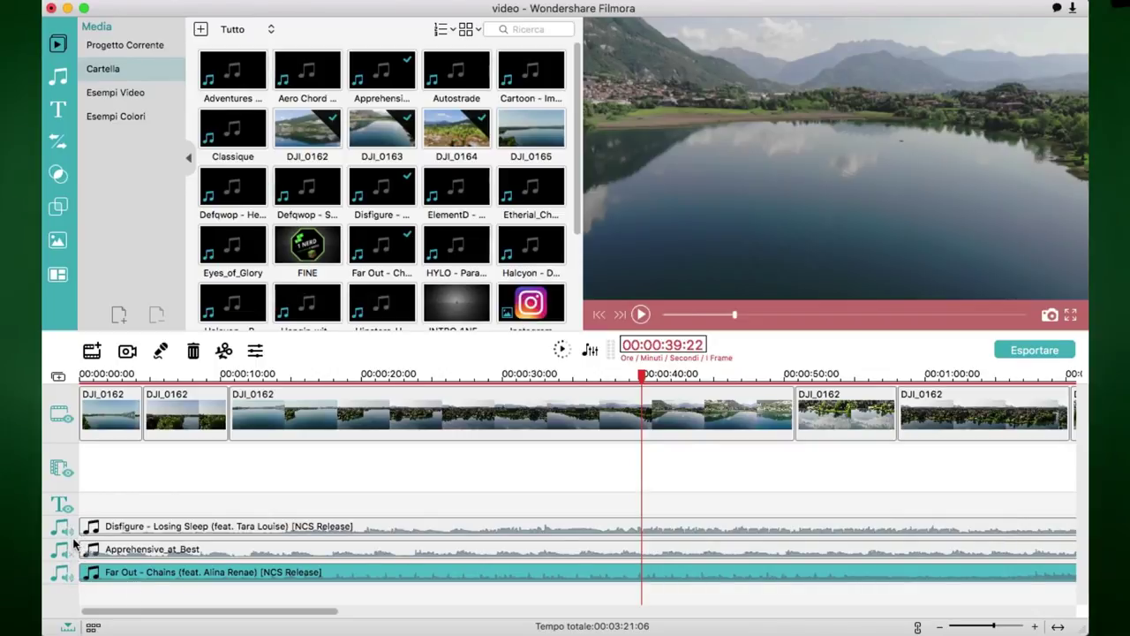
pyautogui.press('space')
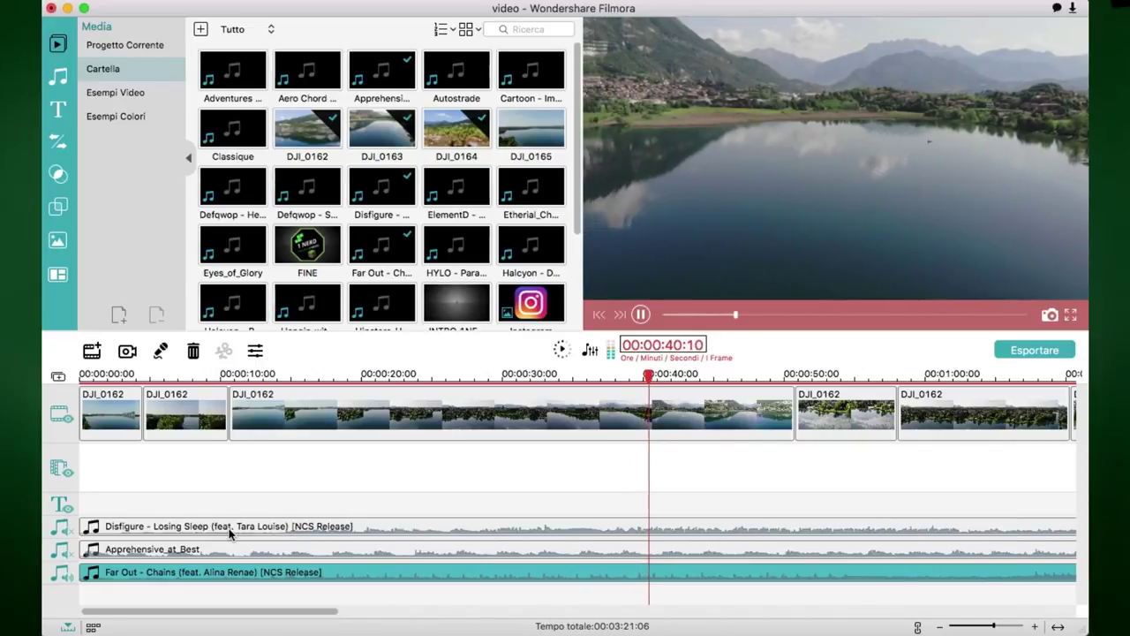
pyautogui.press('space')
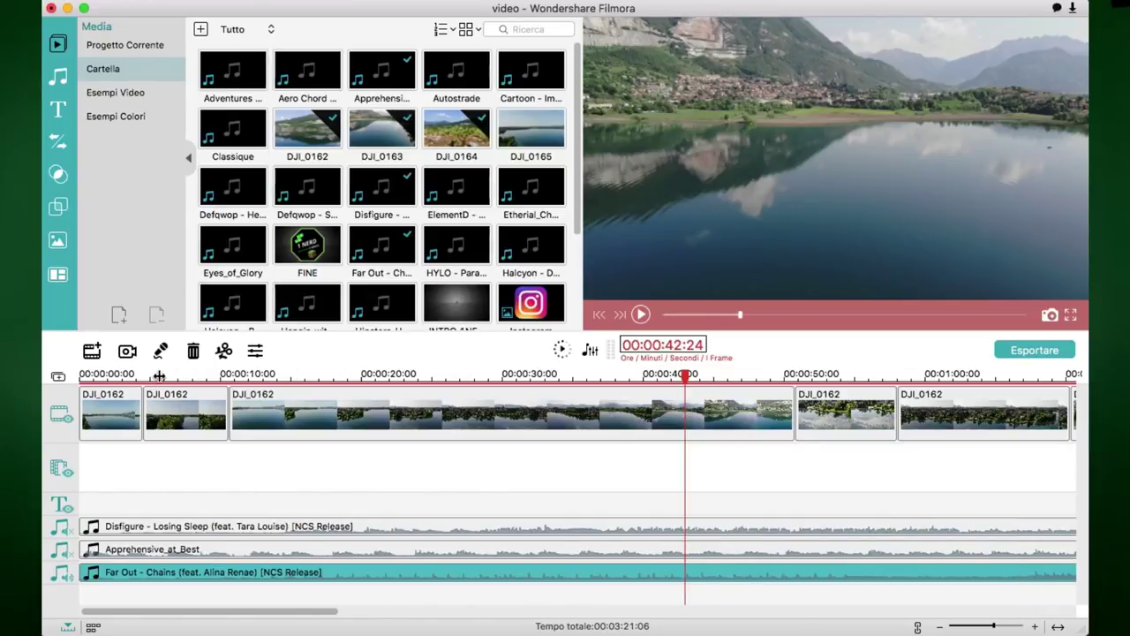
# Preview the long third DJI_0162 clip from about 00:00:23 and set its playback speed to 2
pyautogui.doubleClick(477, 408)
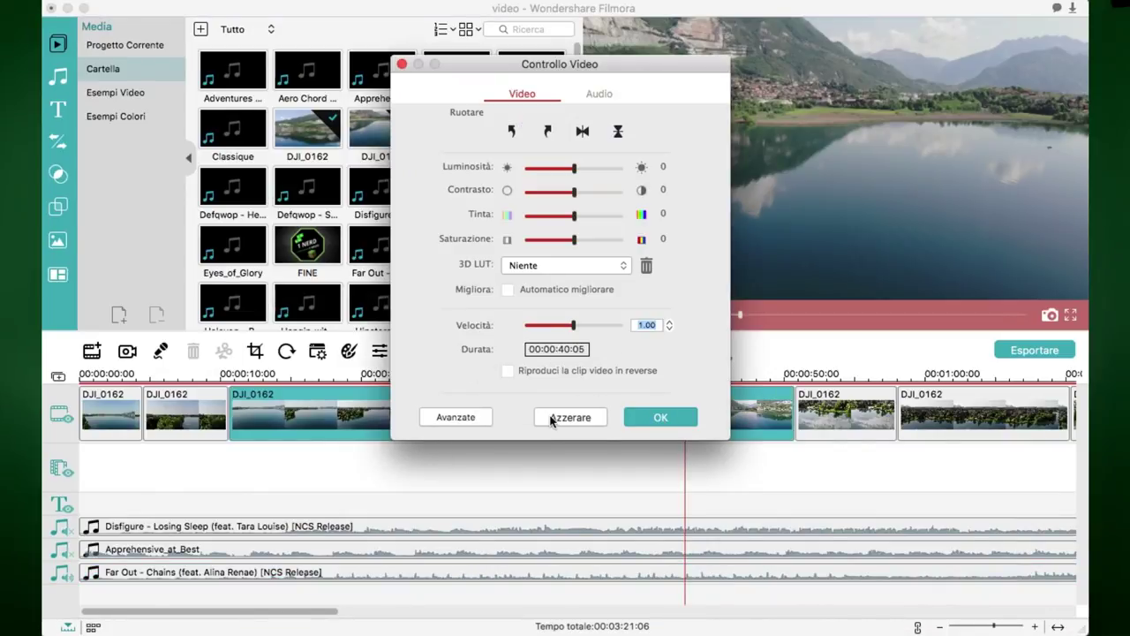
pyautogui.press('Return')
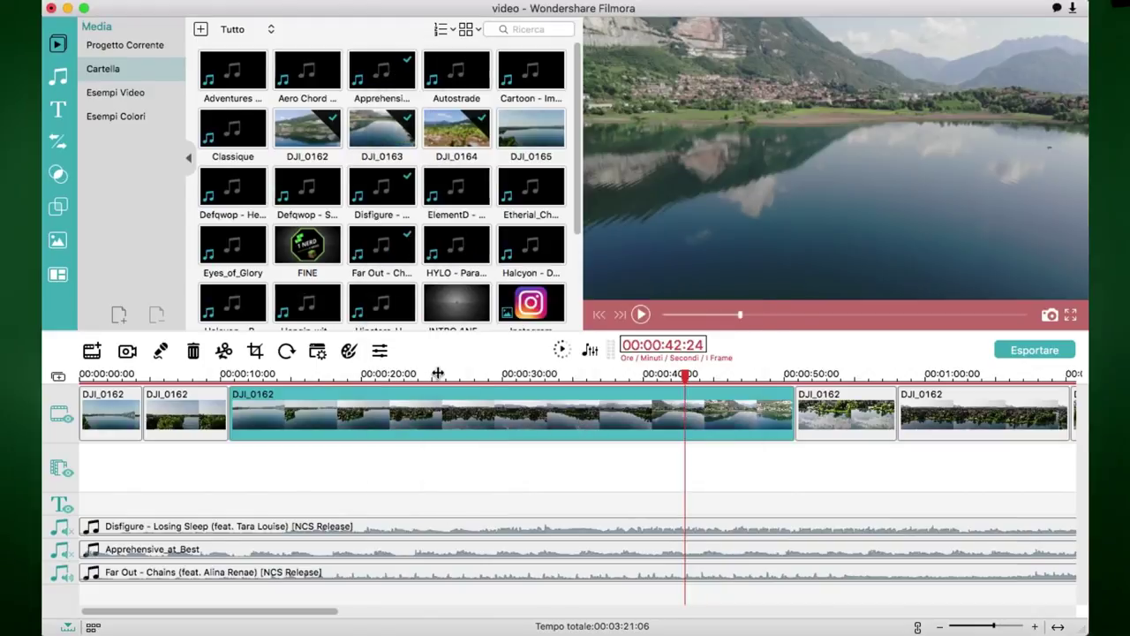
pyautogui.click(399, 375)
pyautogui.press('space')
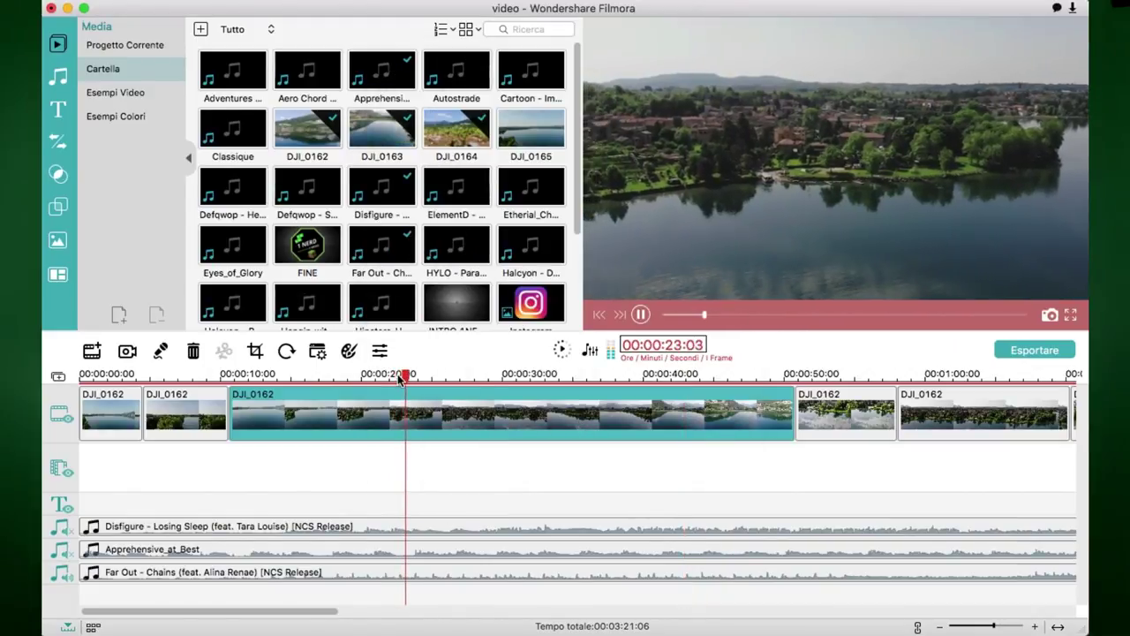
pyautogui.press('space')
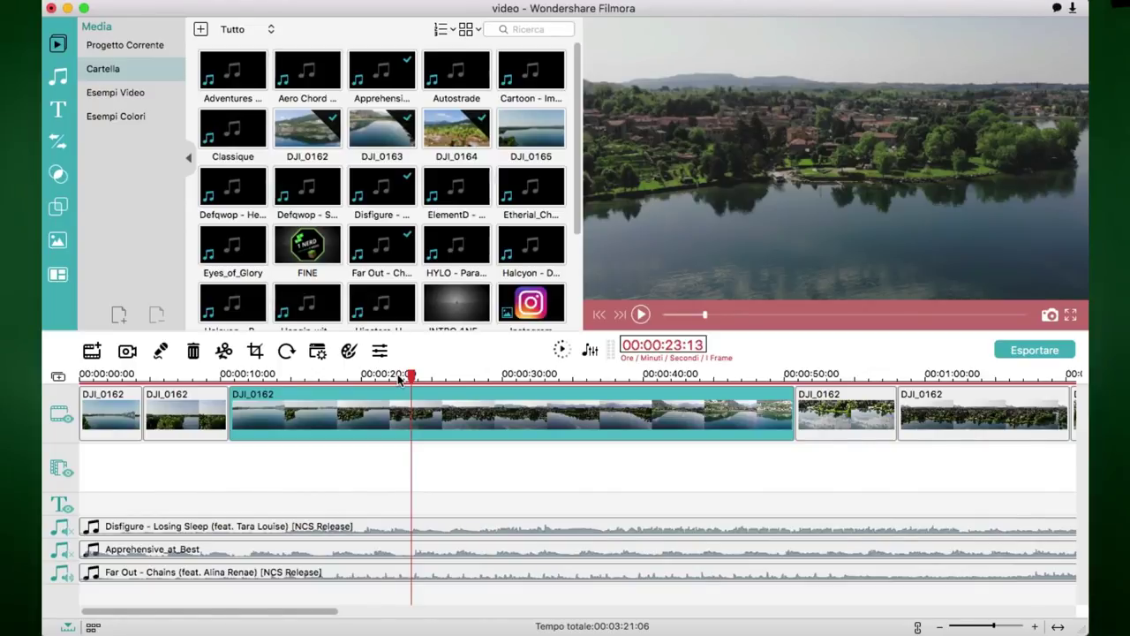
pyautogui.doubleClick(477, 433)
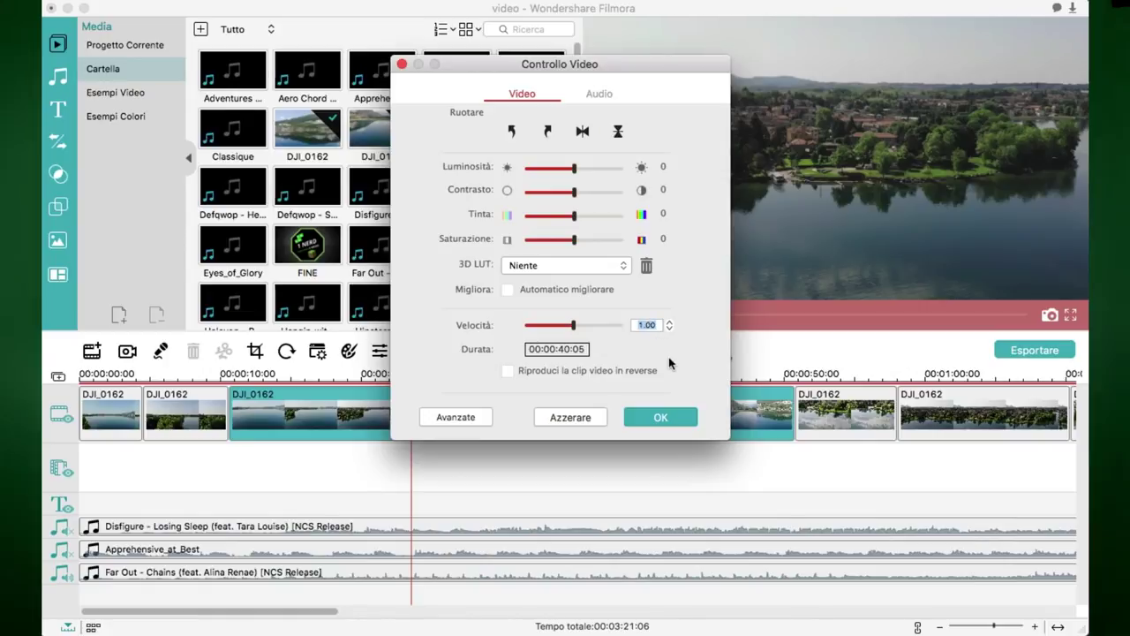
pyautogui.write('2')
pyautogui.click(656, 422)
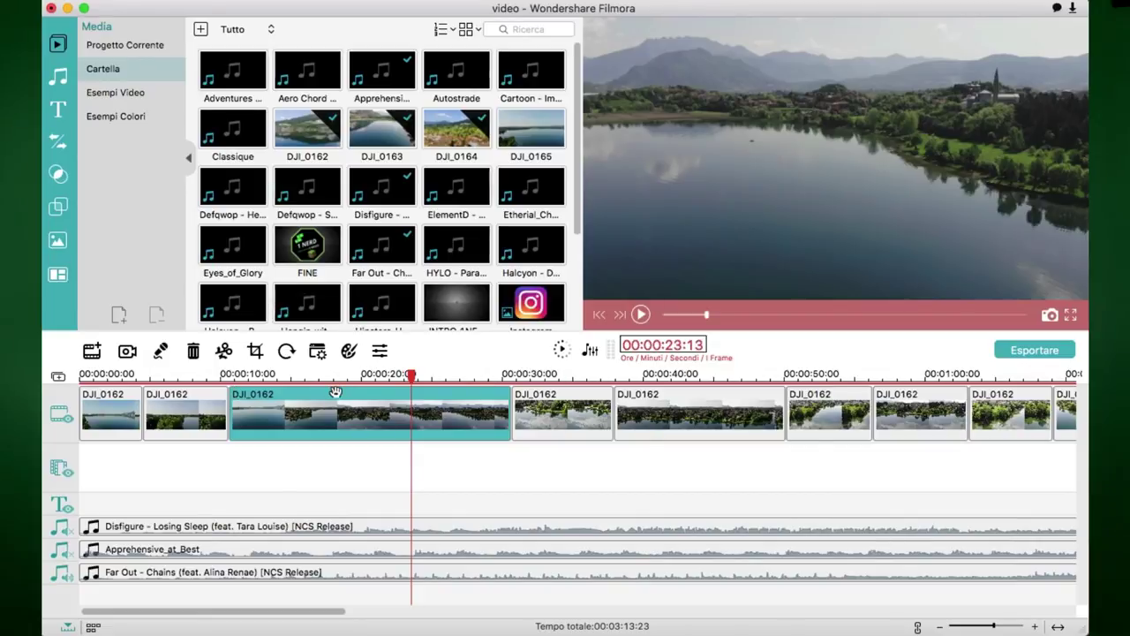
# Preview the fifth DJI_0162 clip, split it at about 00:00:47:05 and delete the part after the cut
pyautogui.click(699, 412)
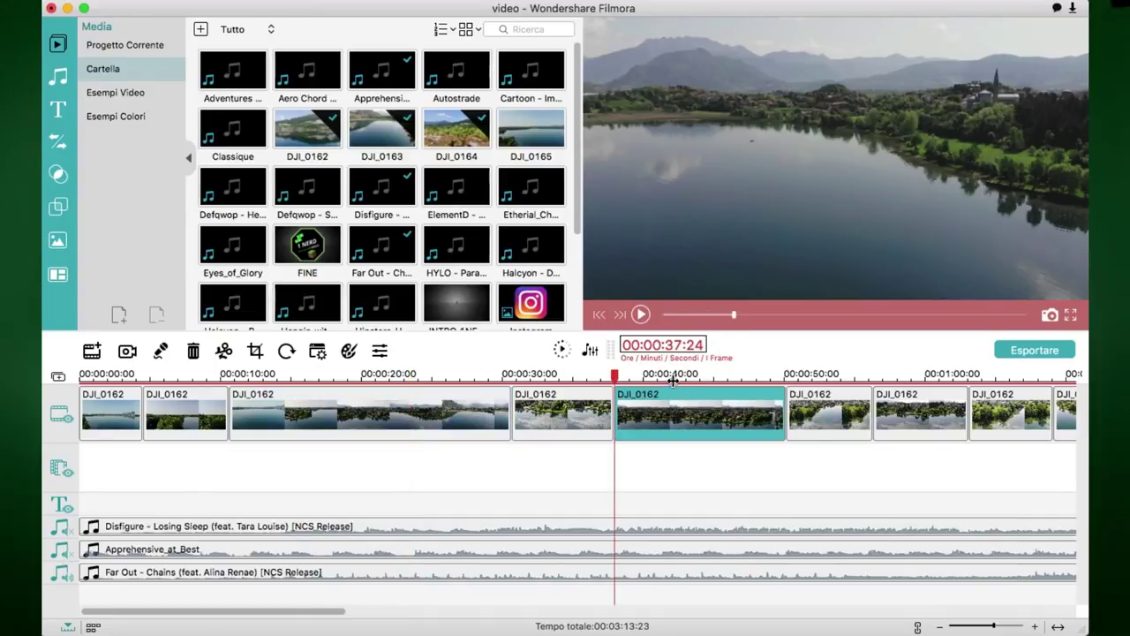
pyautogui.click(636, 375)
pyautogui.press('space')
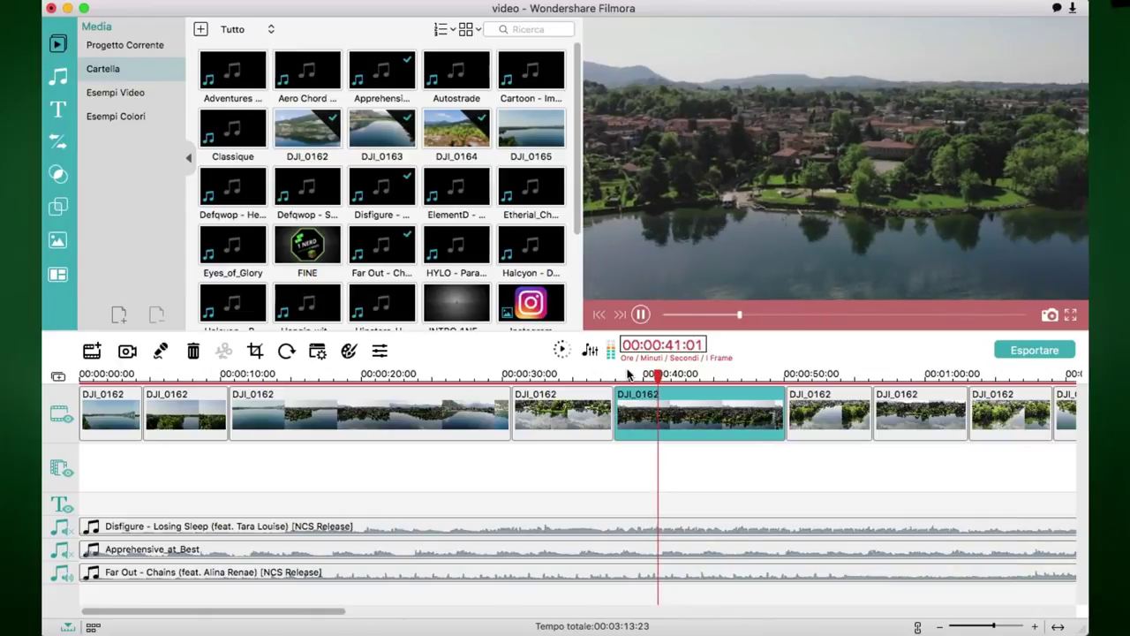
pyautogui.press('space')
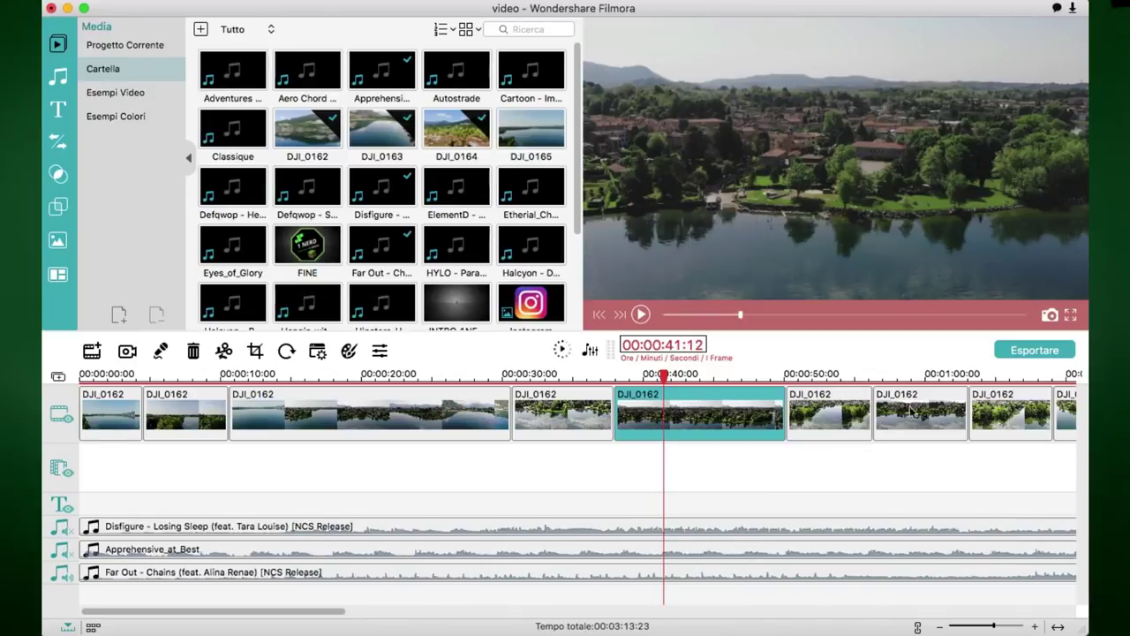
pyautogui.click(745, 380)
pyautogui.rightClick(772, 416)
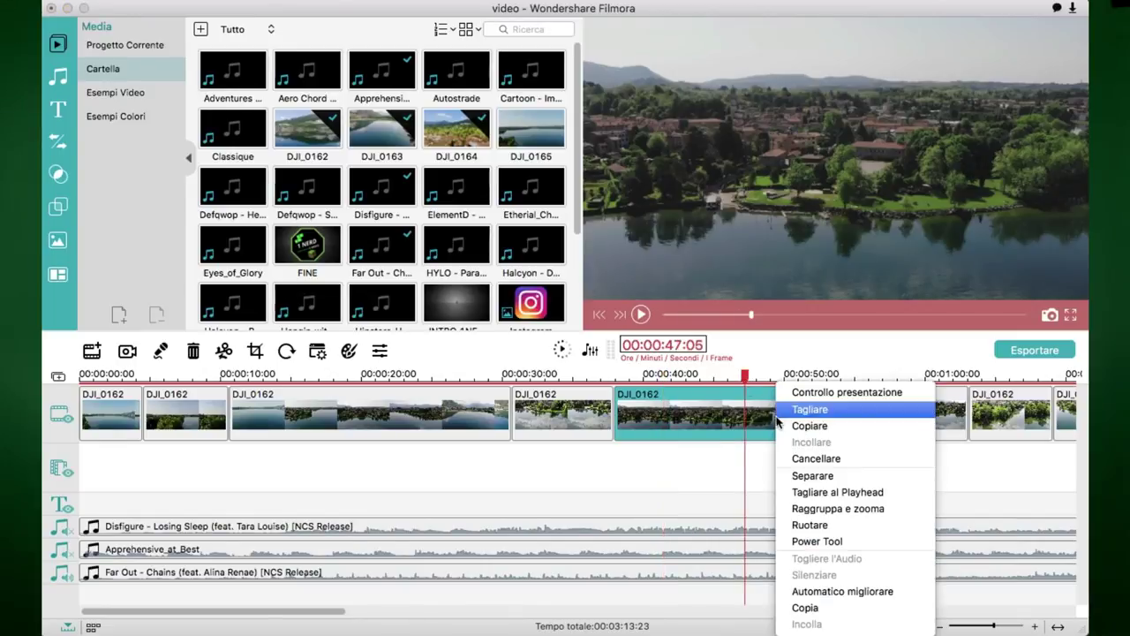
pyautogui.click(832, 473)
pyautogui.rightClick(768, 418)
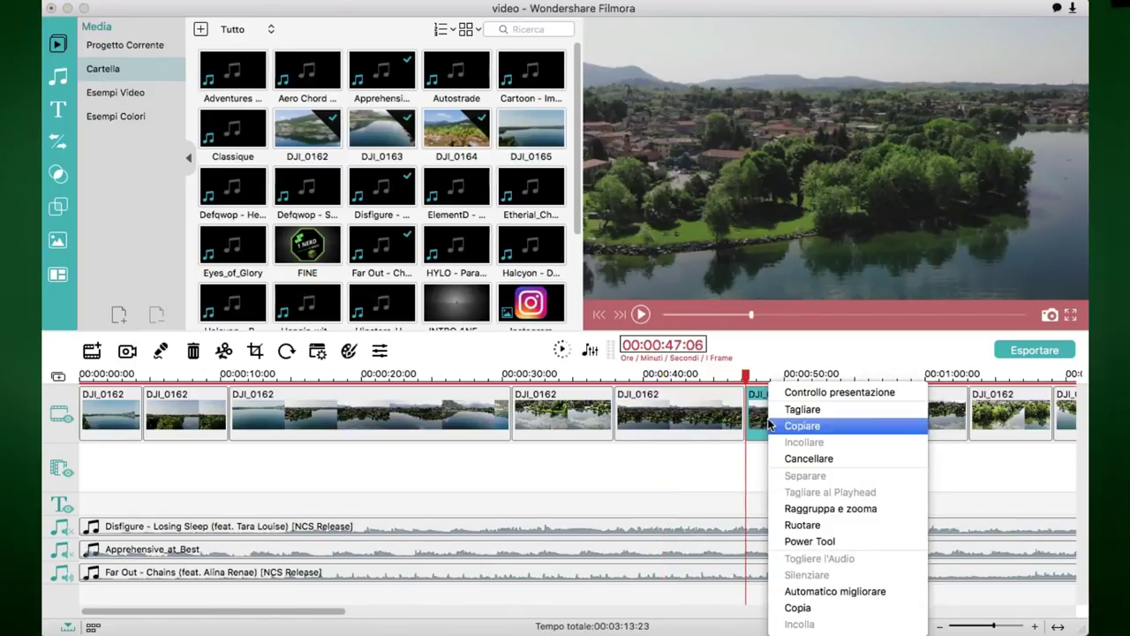
pyautogui.click(829, 455)
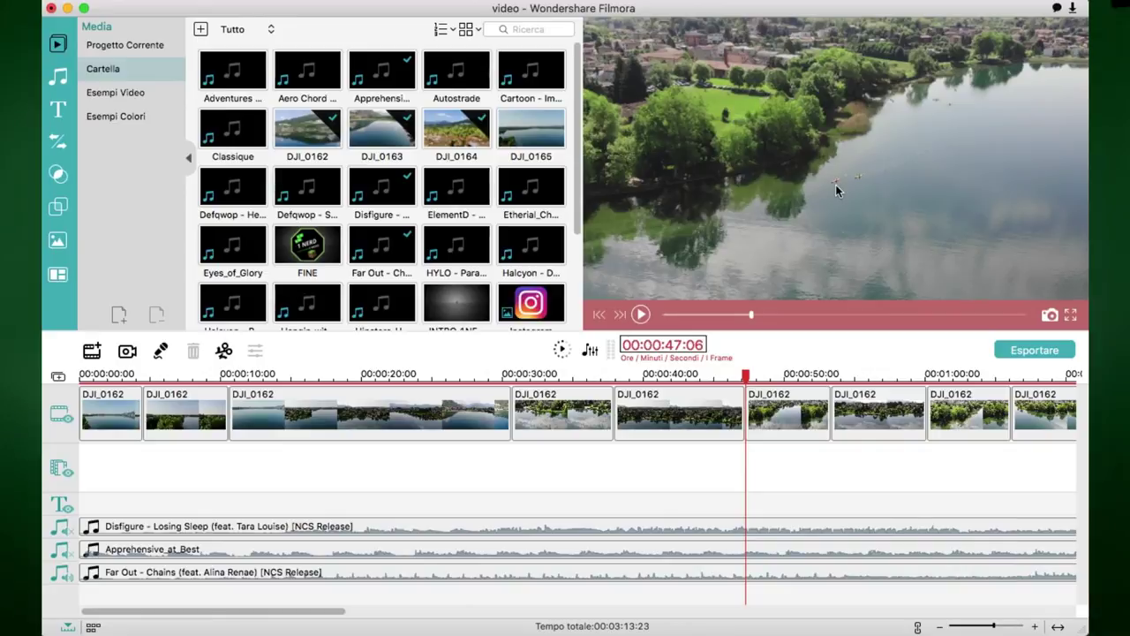
# Crop the sixth DJI_0162 clip to a smaller 16:9 frame centred on the two kayaks in the water
pyautogui.rightClick(778, 407)
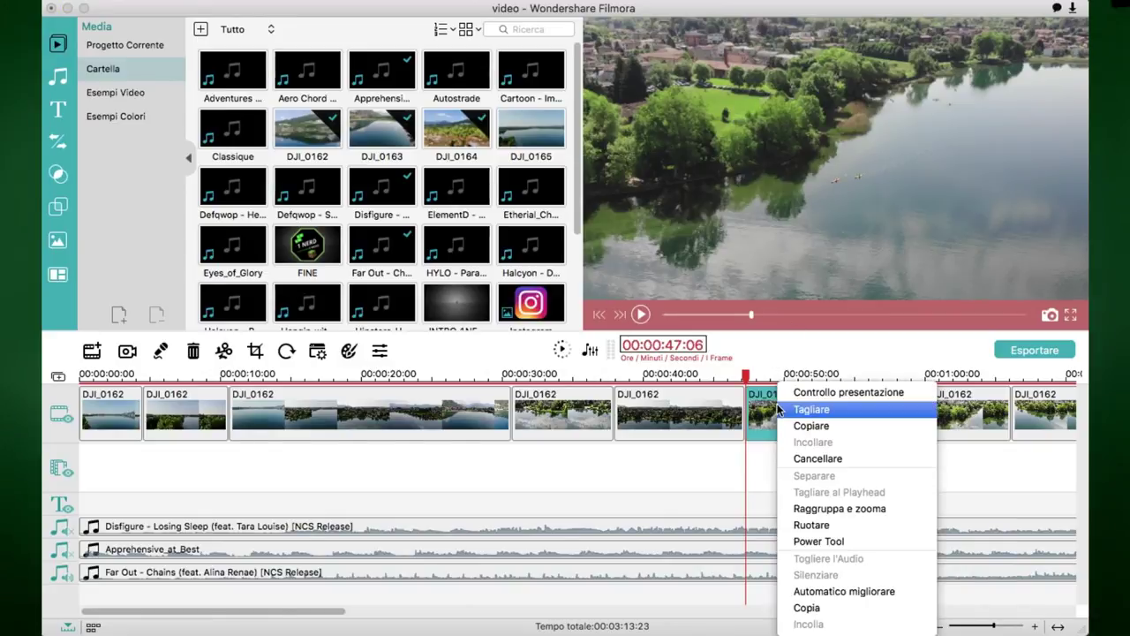
pyautogui.click(850, 517)
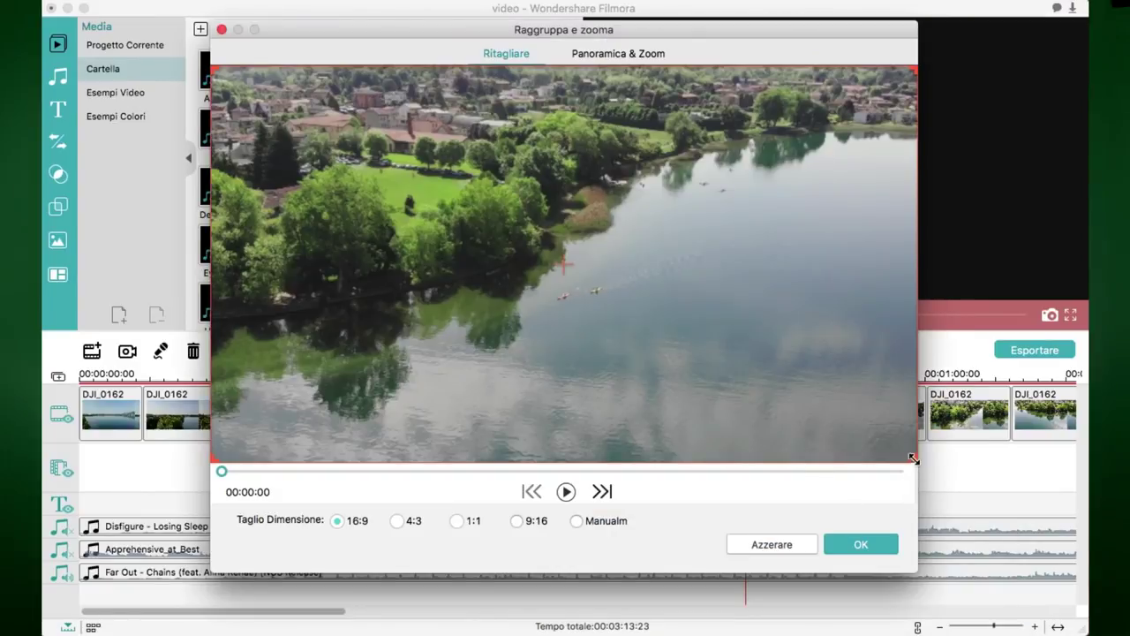
pyautogui.moveTo(910, 456); pyautogui.dragTo(592, 273)
pyautogui.moveTo(468, 182); pyautogui.dragTo(638, 309)
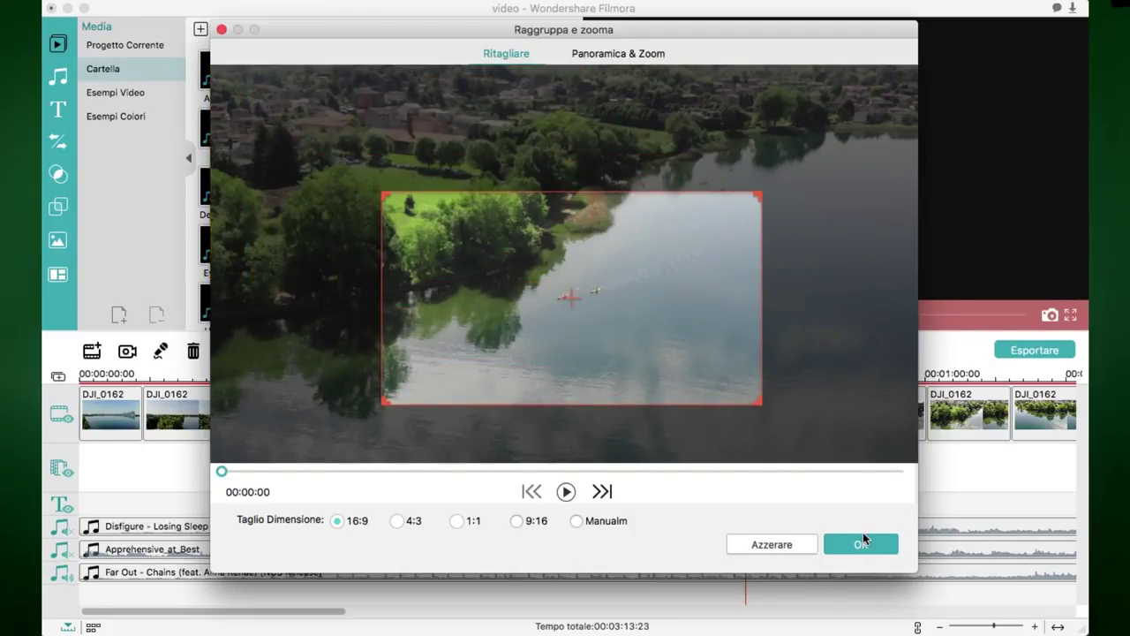
pyautogui.click(861, 537)
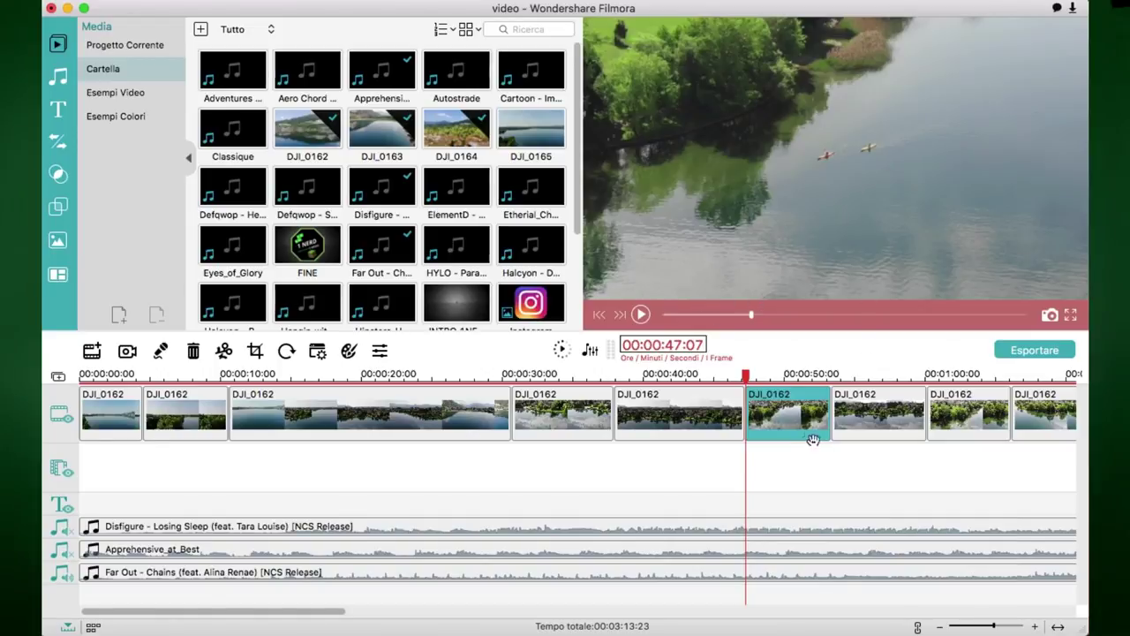
# Look over the clips on the timeline and check the speed setting of the fifth DJI_0162 clip
pyautogui.hscroll(10, 803, 434)
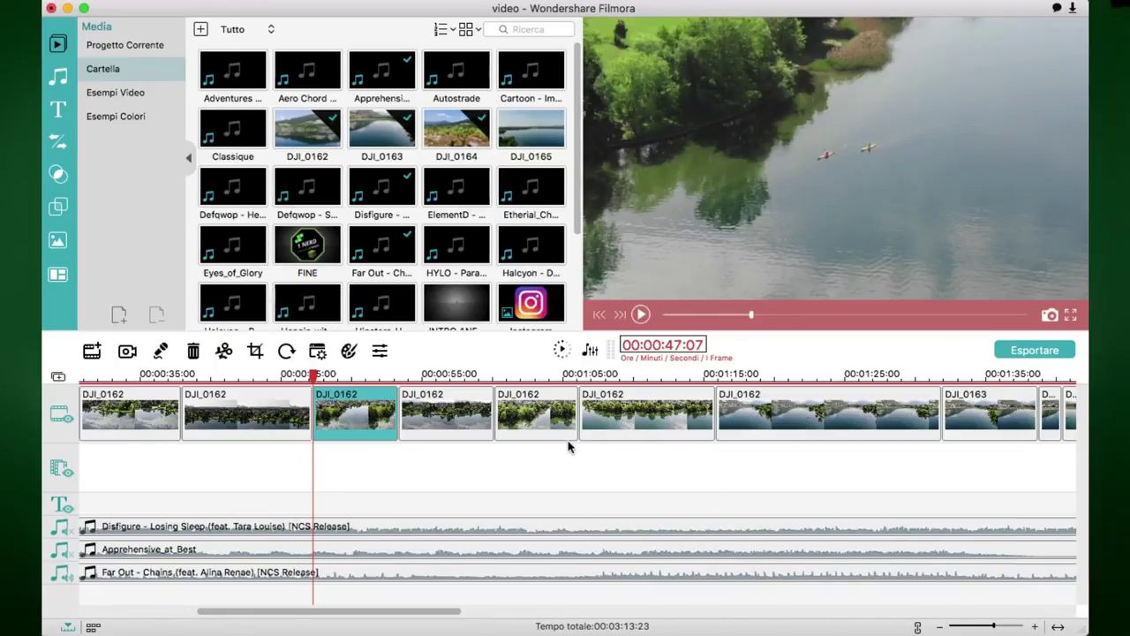
pyautogui.hscroll(-10, 570, 445)
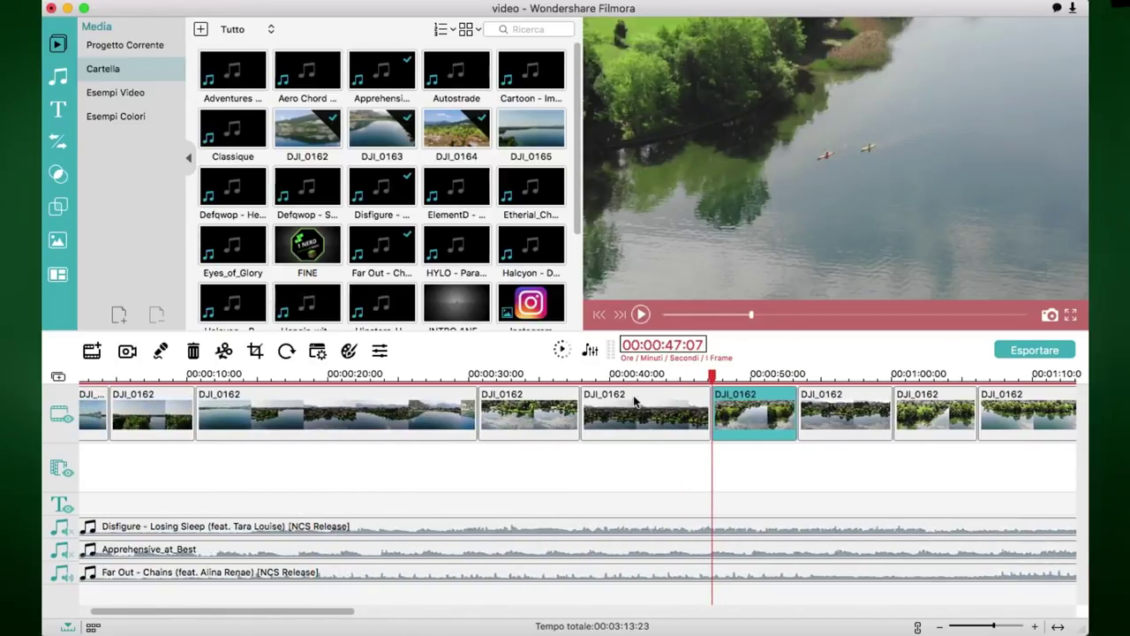
pyautogui.doubleClick(635, 402)
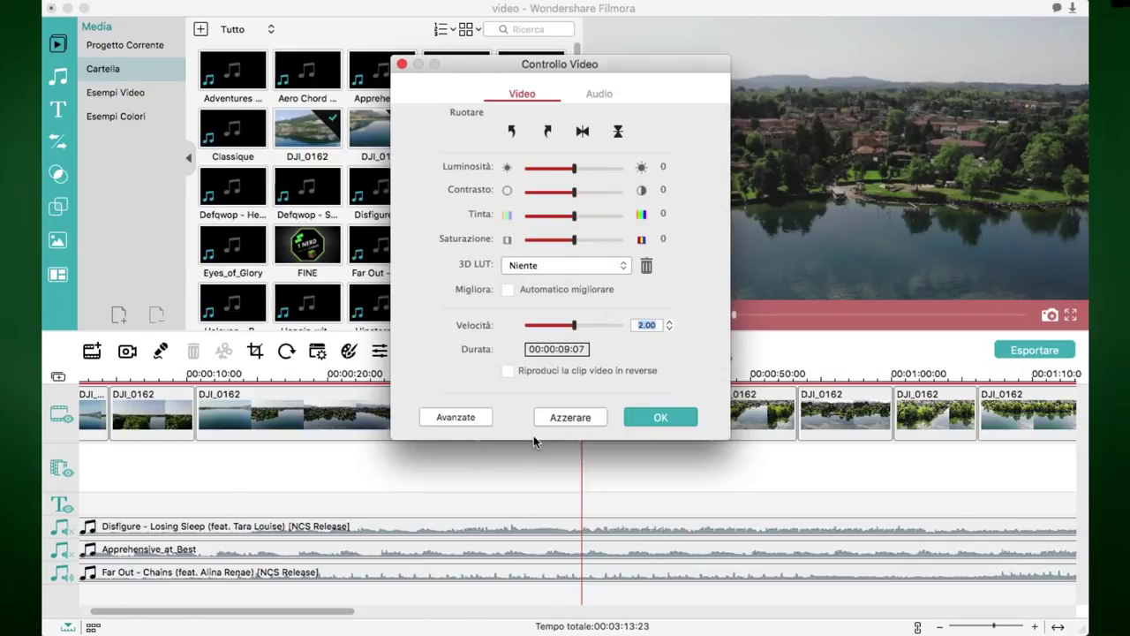
pyautogui.click(653, 416)
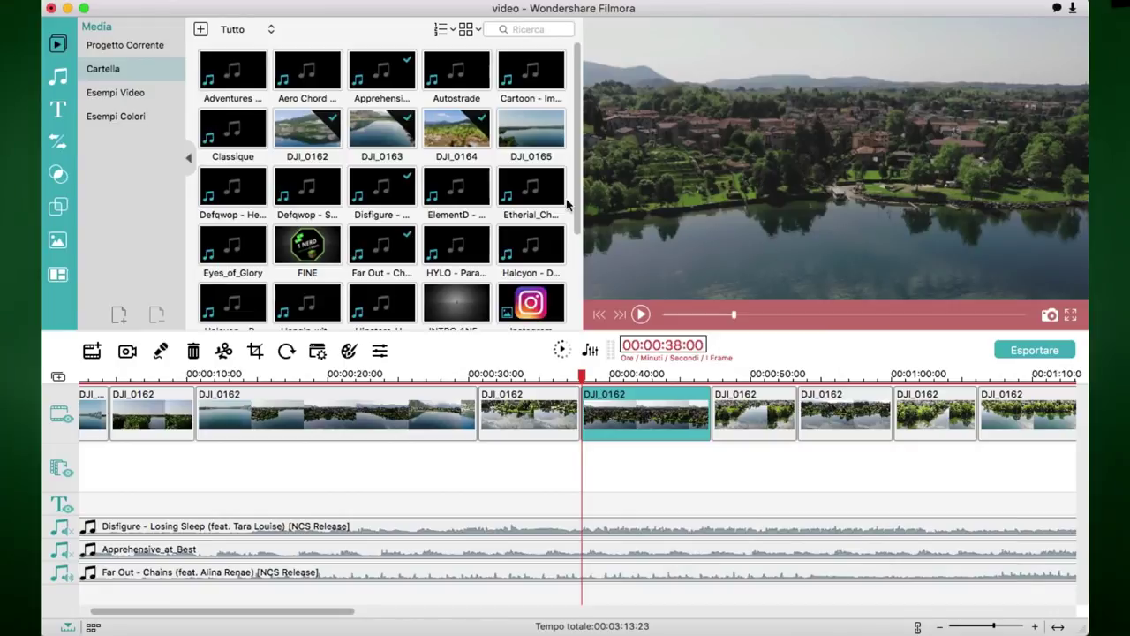
# Add the DoorWay transition at the cut between the fourth and fifth DJI_0162 clips
pyautogui.scroll(-5, 570, 207)
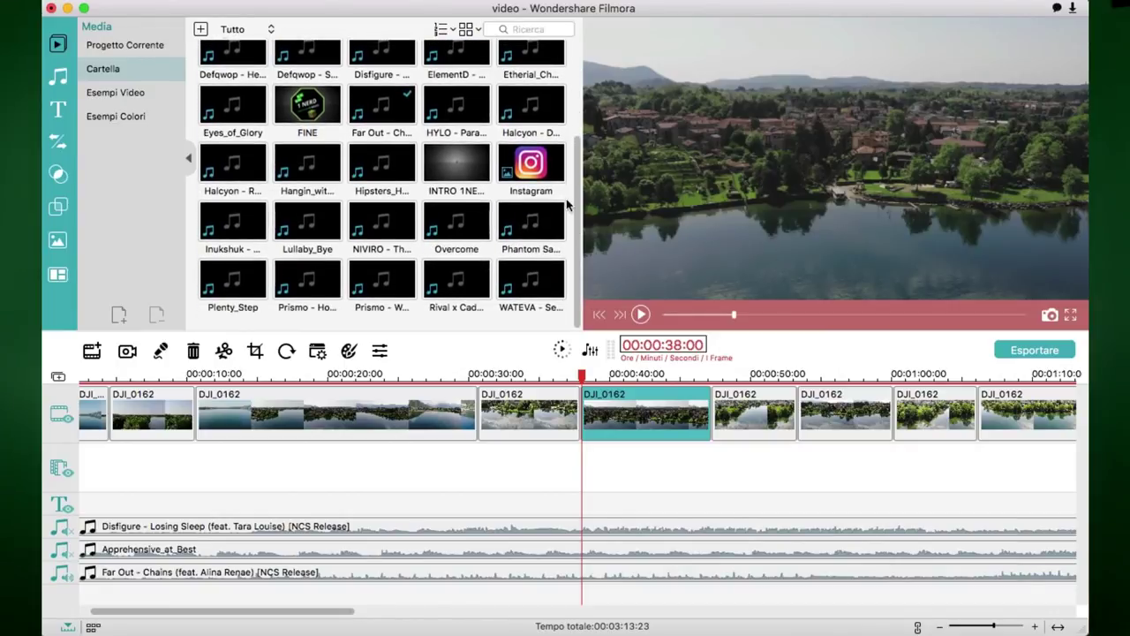
pyautogui.scroll(5, 570, 207)
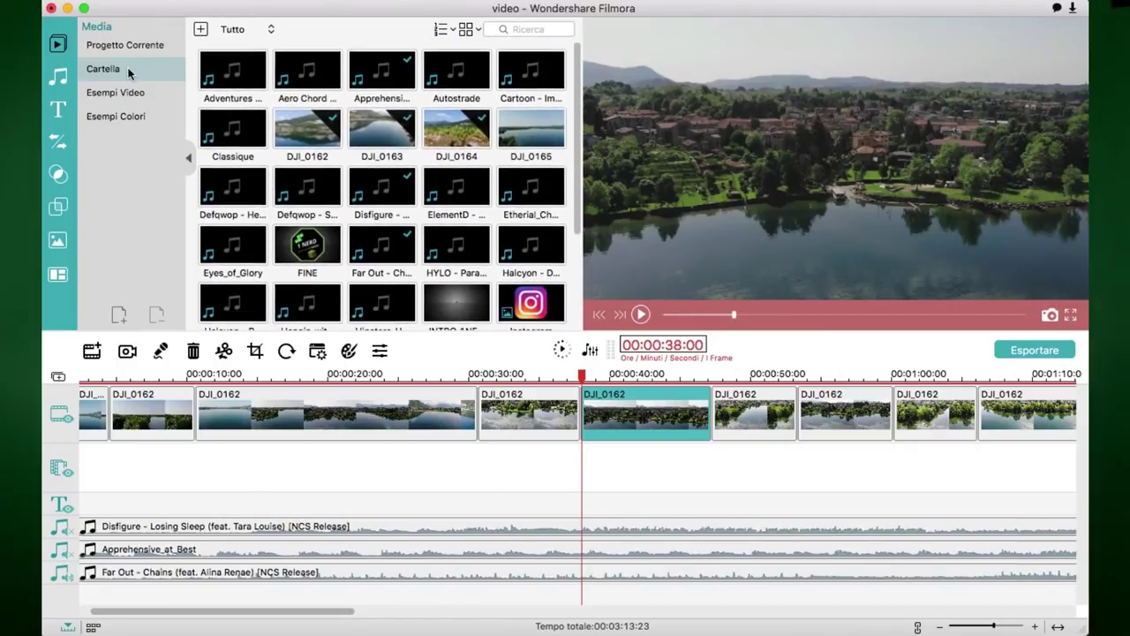
pyautogui.click(61, 142)
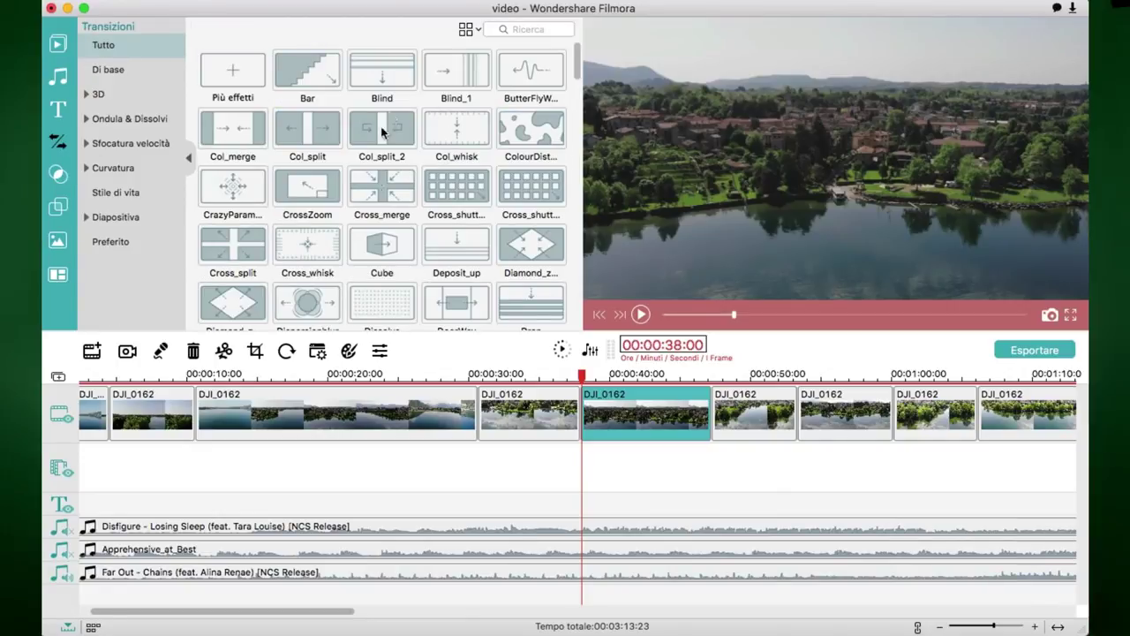
pyautogui.scroll(-5, 397, 191)
pyautogui.scroll(-20, 396, 186)
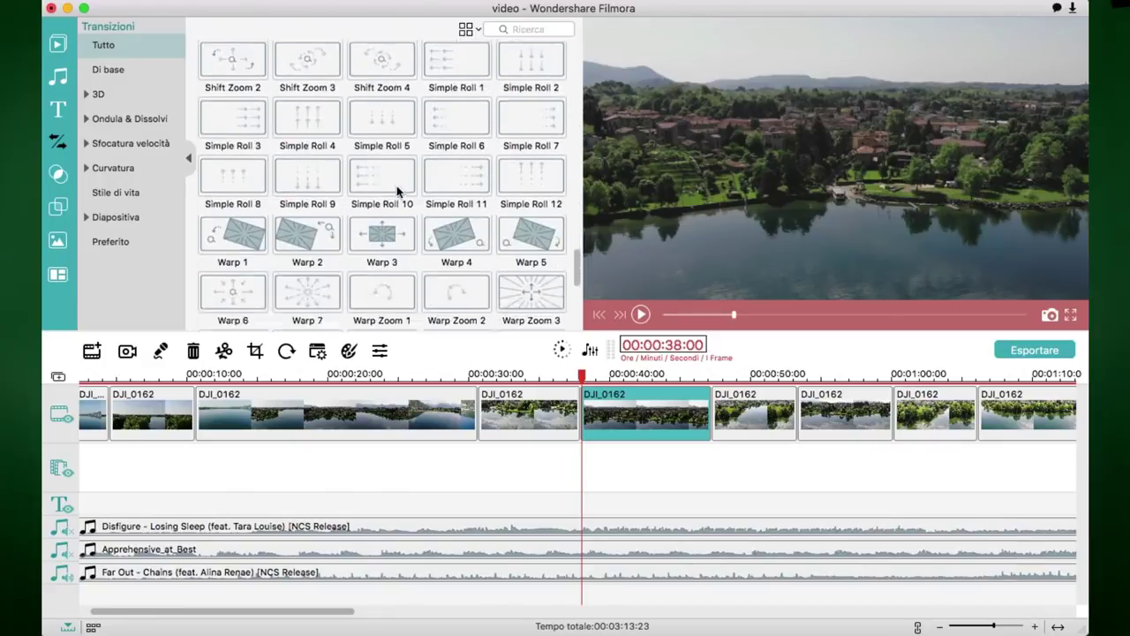
pyautogui.scroll(20, 396, 186)
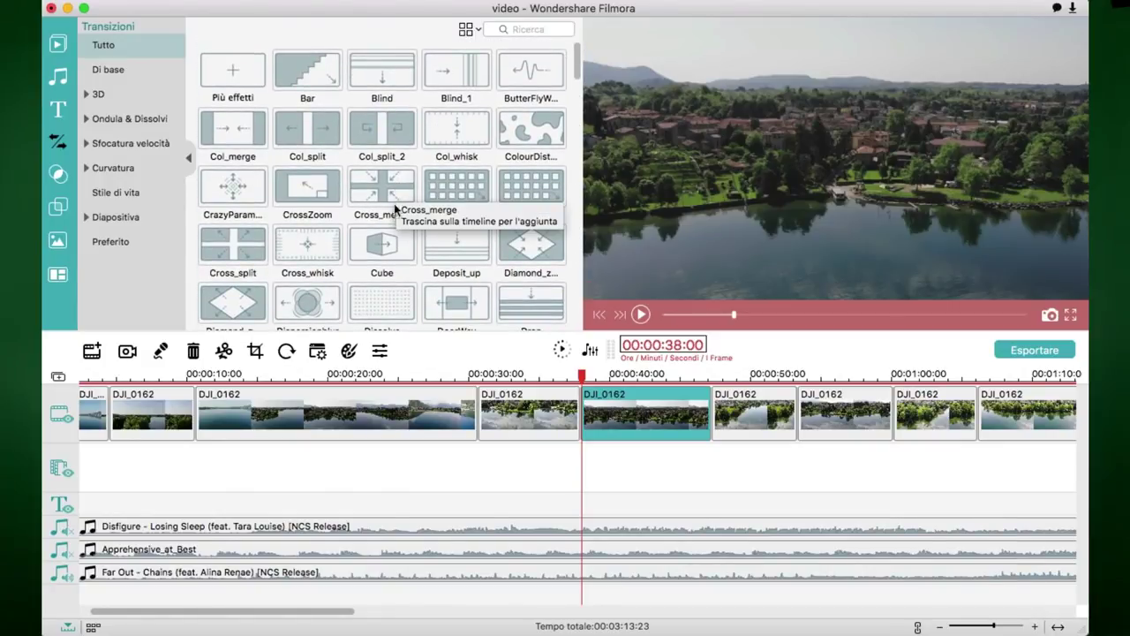
pyautogui.scroll(-3, 417, 219)
pyautogui.scroll(1, 418, 216)
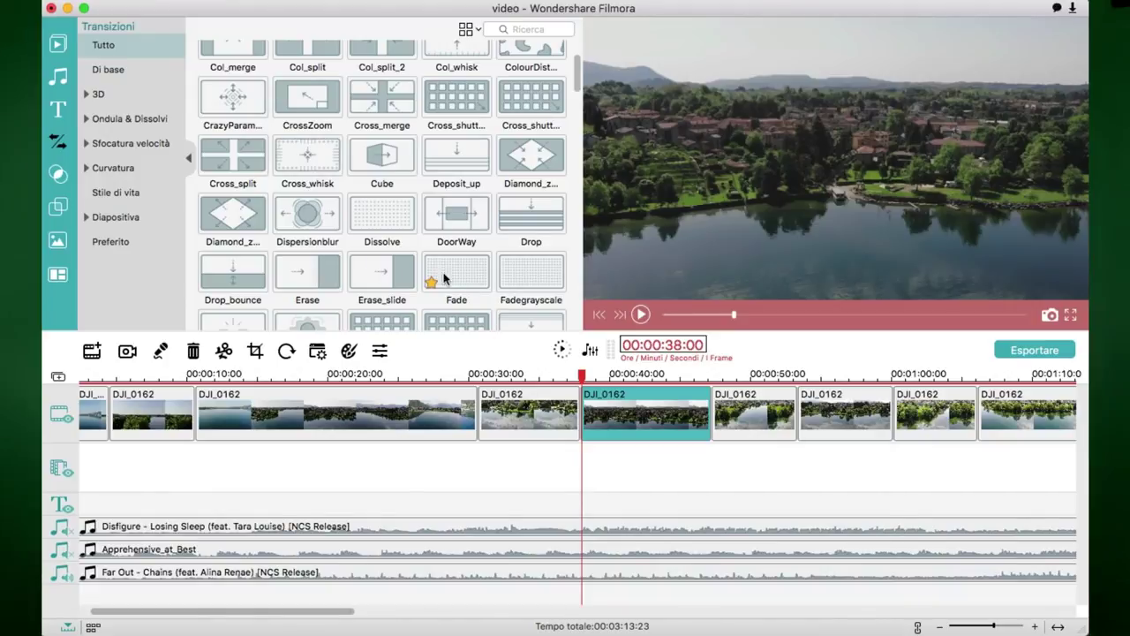
pyautogui.click(468, 220)
pyautogui.moveTo(546, 363); pyautogui.dragTo(590, 441)
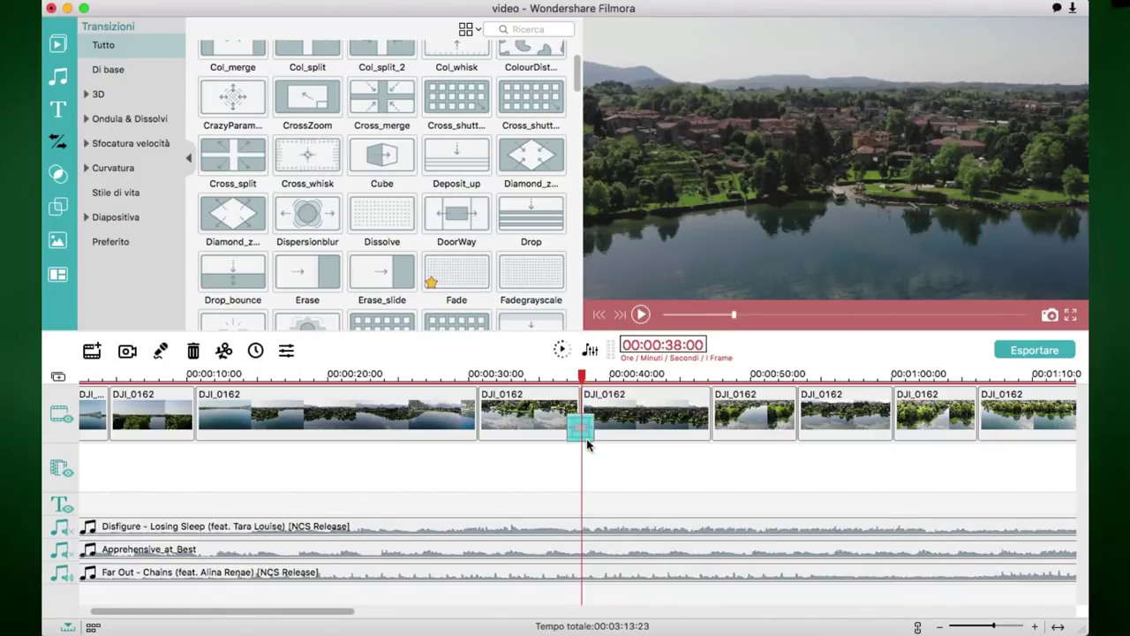
# Preview the DoorWay transition on the timeline from about 00:00:36:11
pyautogui.click(559, 382)
pyautogui.click(559, 382)
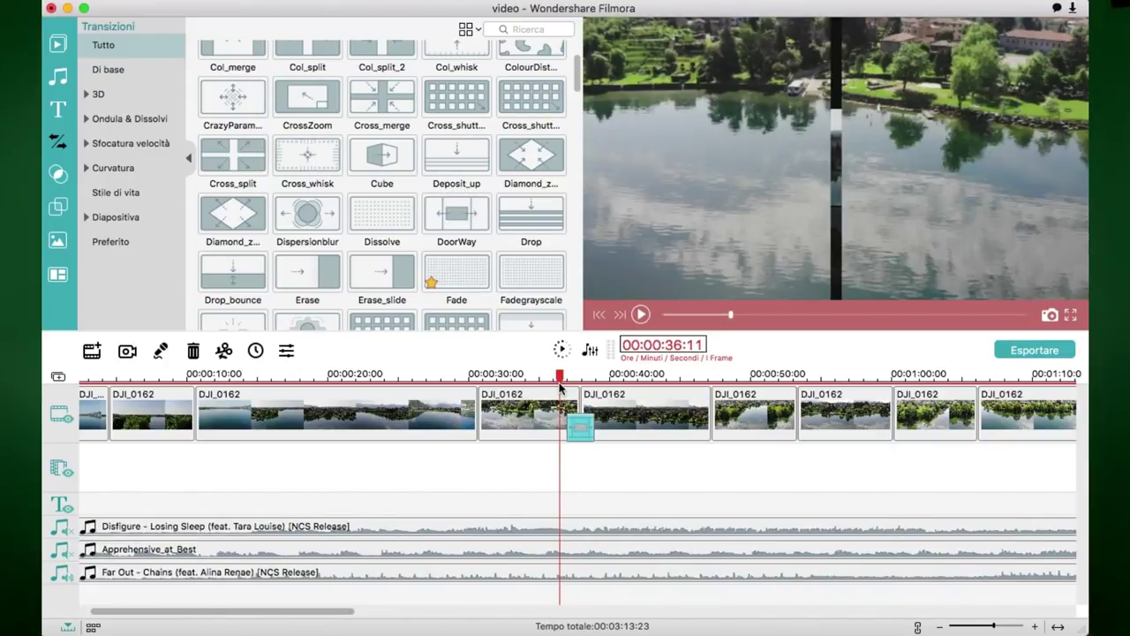
pyautogui.press('space')
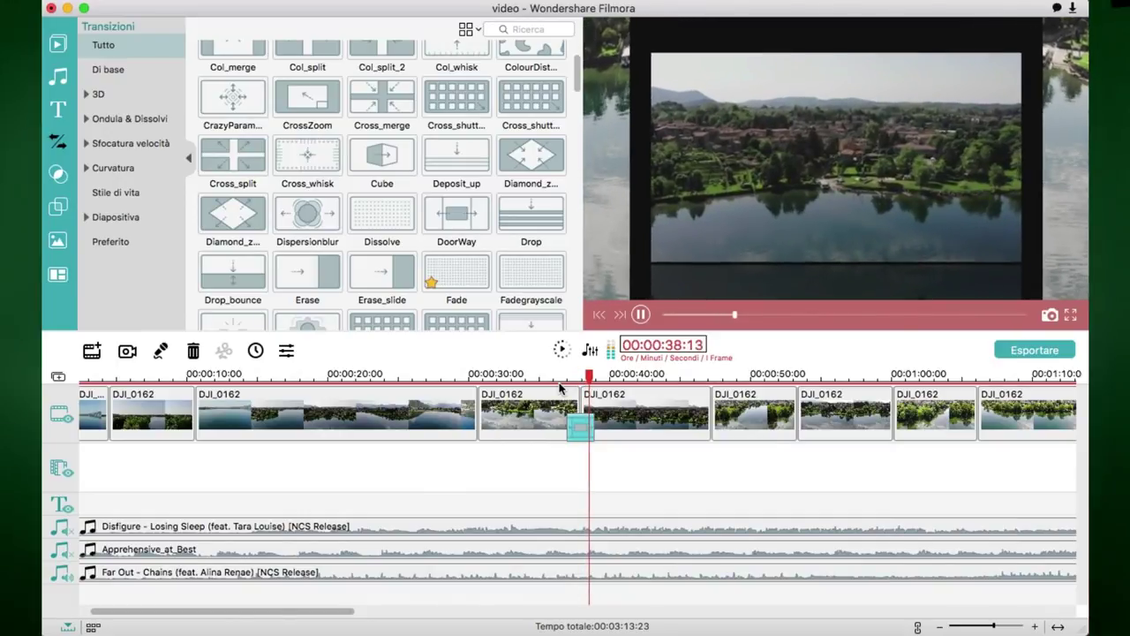
pyautogui.press('space')
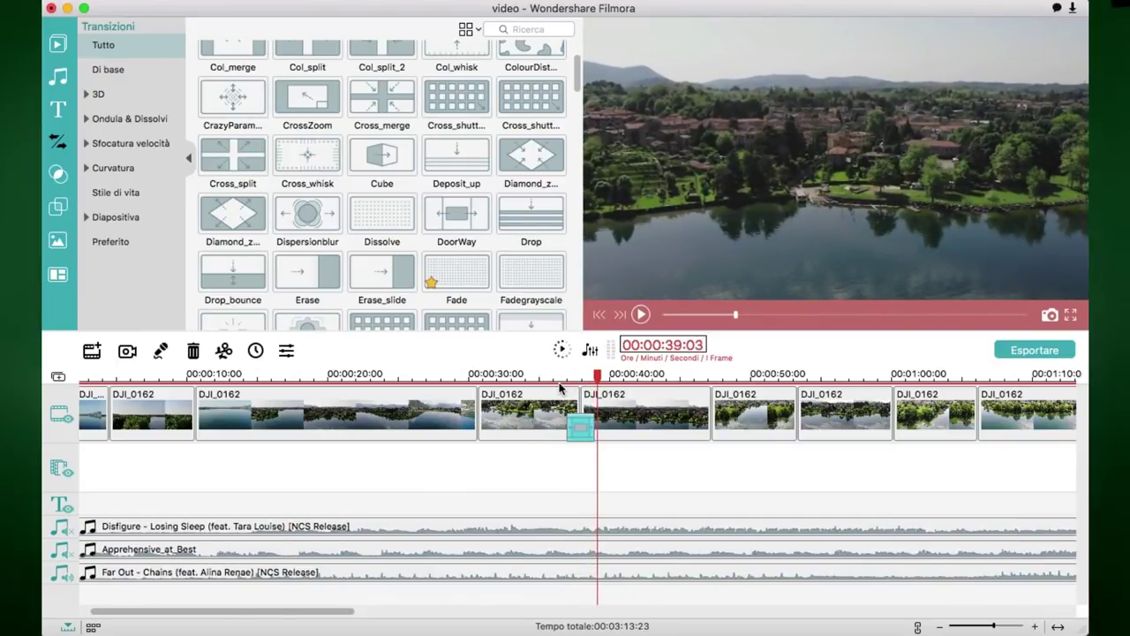
# Browse the full collection of filters, from the blur effects to the black and white looks
pyautogui.click(57, 177)
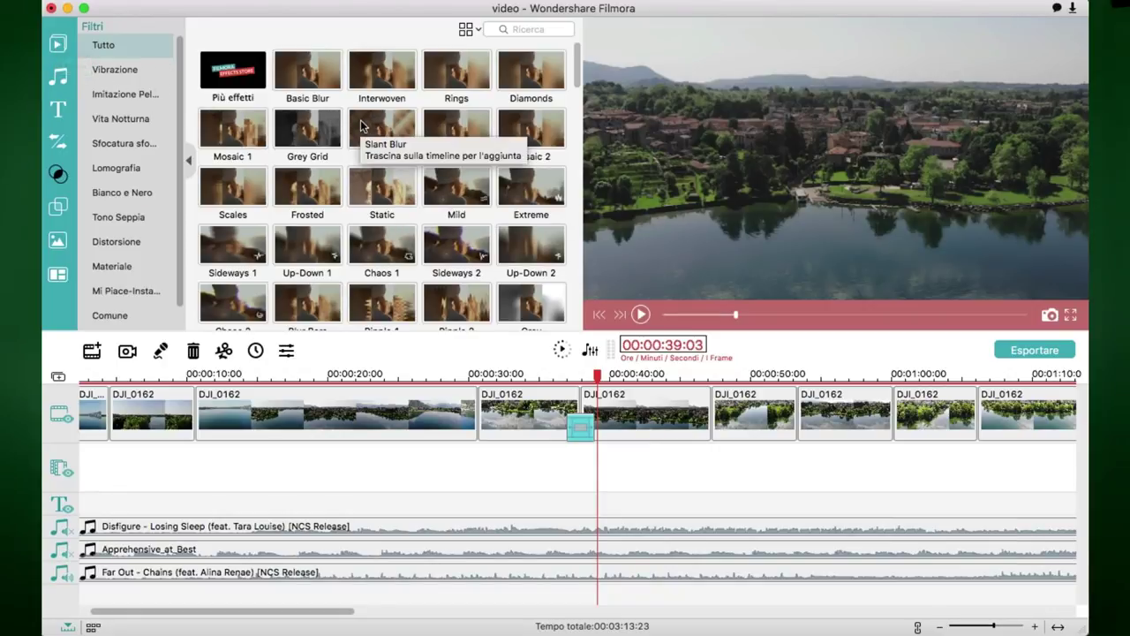
pyautogui.scroll(-10, 361, 126)
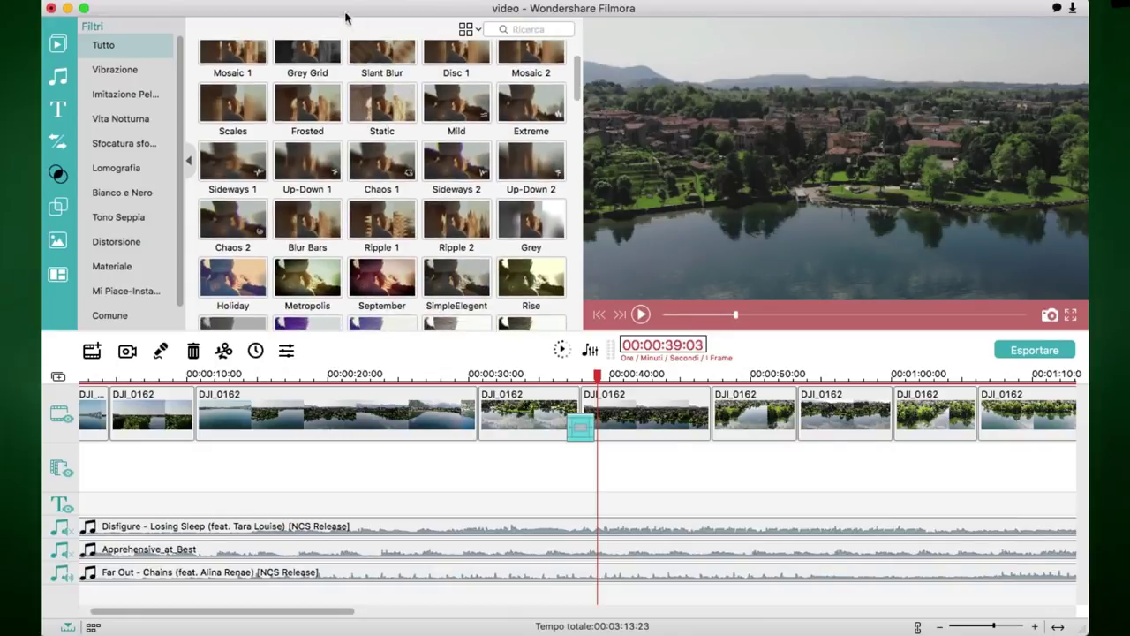
pyautogui.scroll(-10, 357, 110)
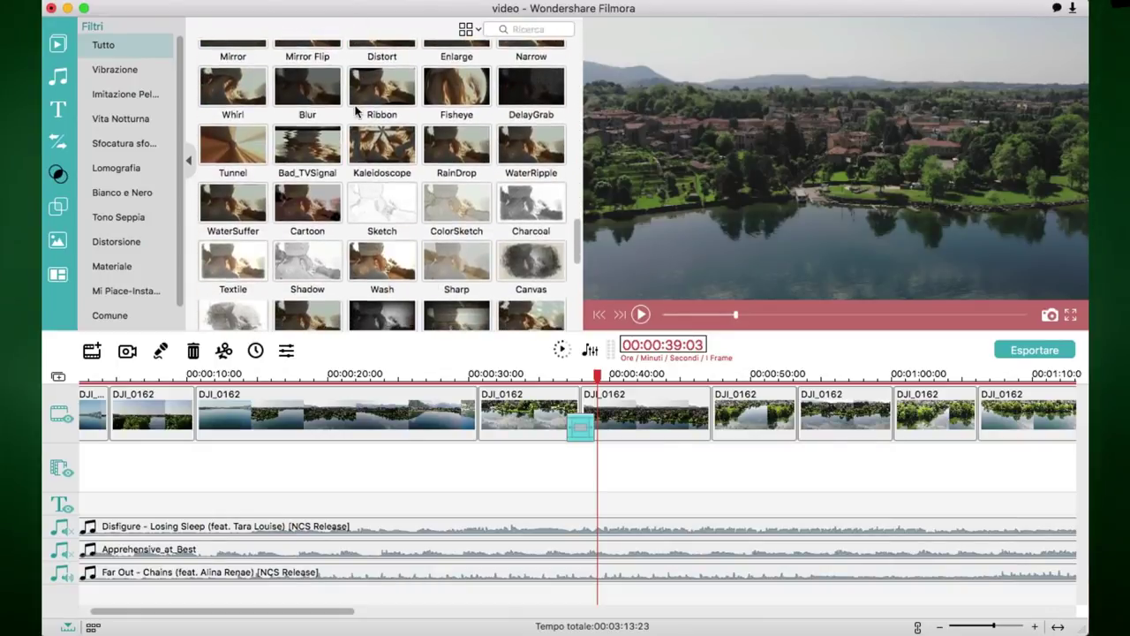
pyautogui.scroll(-1, 357, 112)
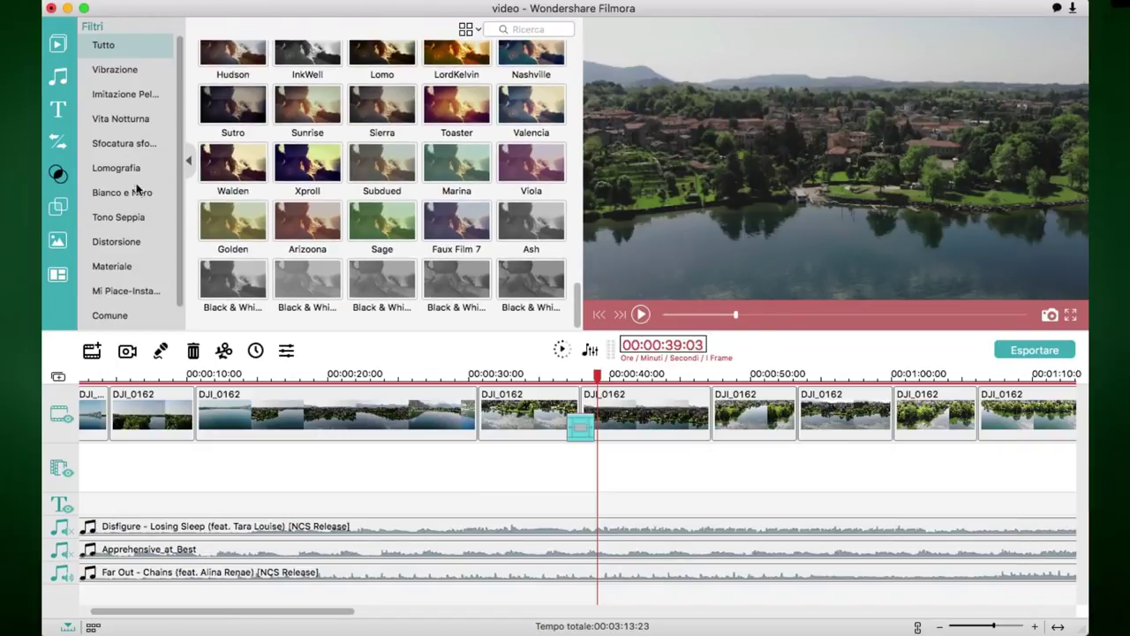
# Browse the overlays and preview the purple cinematic flare effect on the drone footage
pyautogui.click(57, 206)
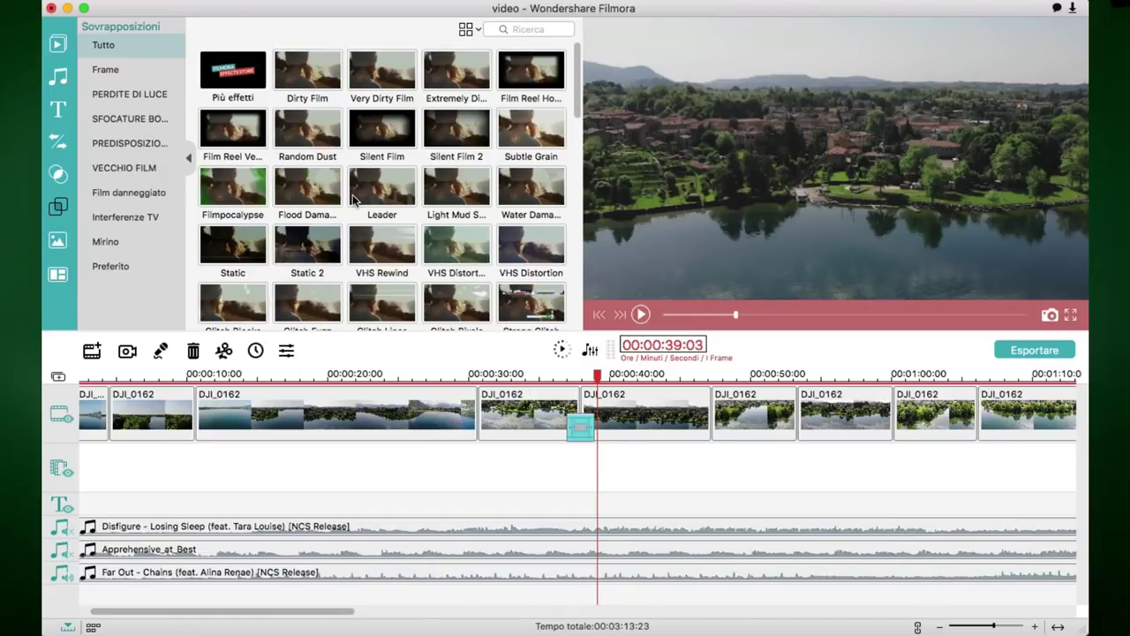
pyautogui.scroll(-5, 353, 200)
pyautogui.scroll(-2, 354, 200)
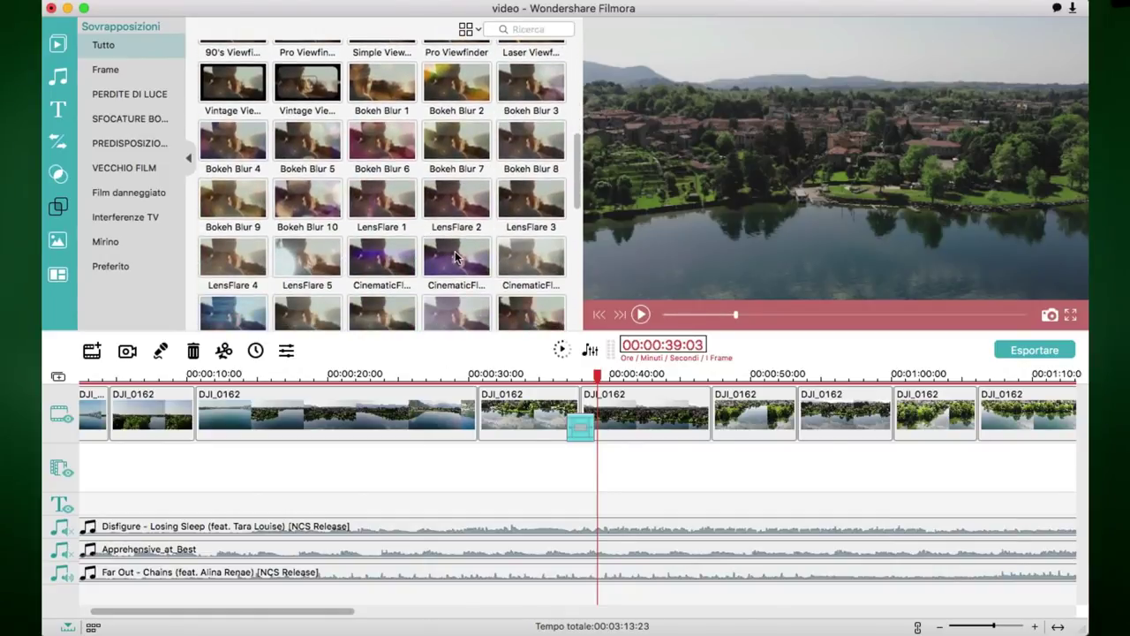
pyautogui.click(455, 256)
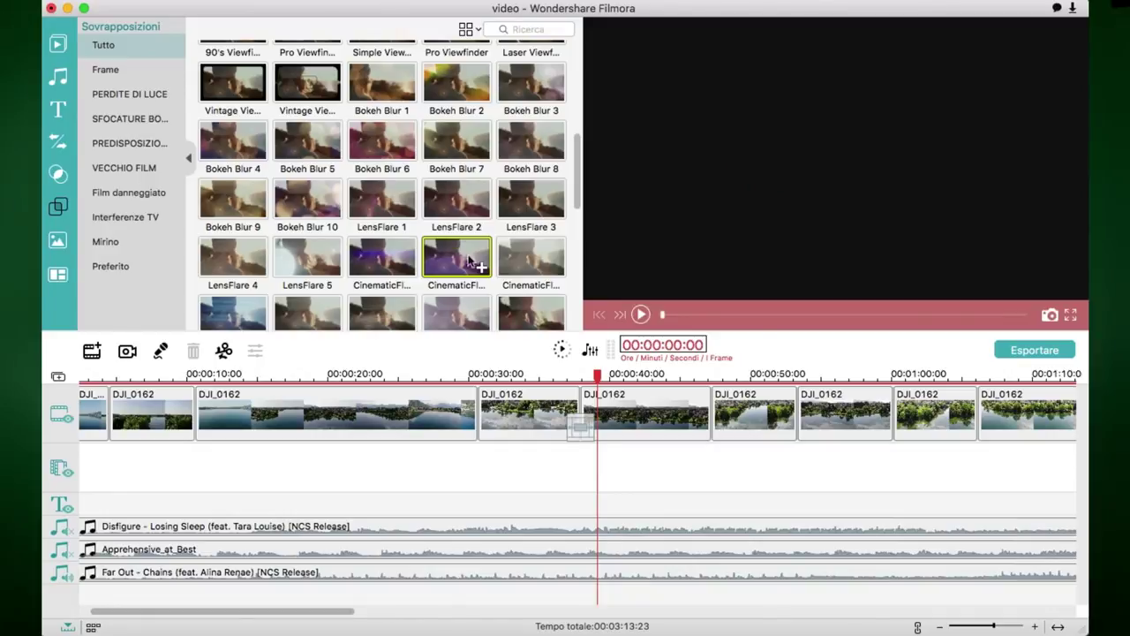
pyautogui.click(642, 315)
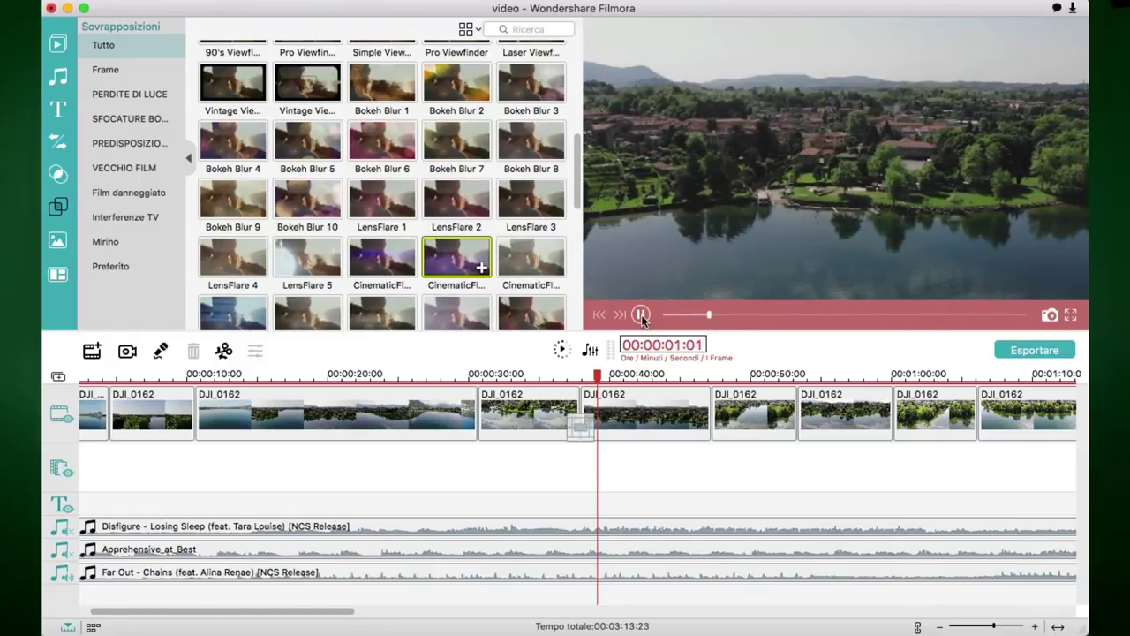
pyautogui.click(641, 314)
# Preview the two vintage viewfinder overlays on the drone footage, first the one with the central frame
pyautogui.click(334, 80)
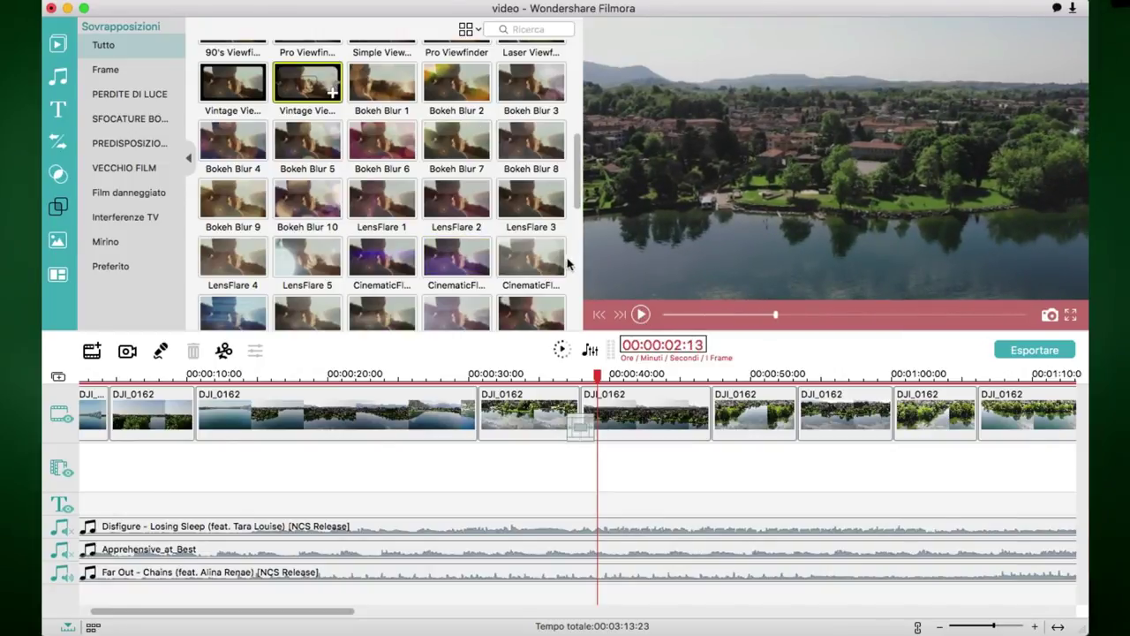
pyautogui.click(642, 315)
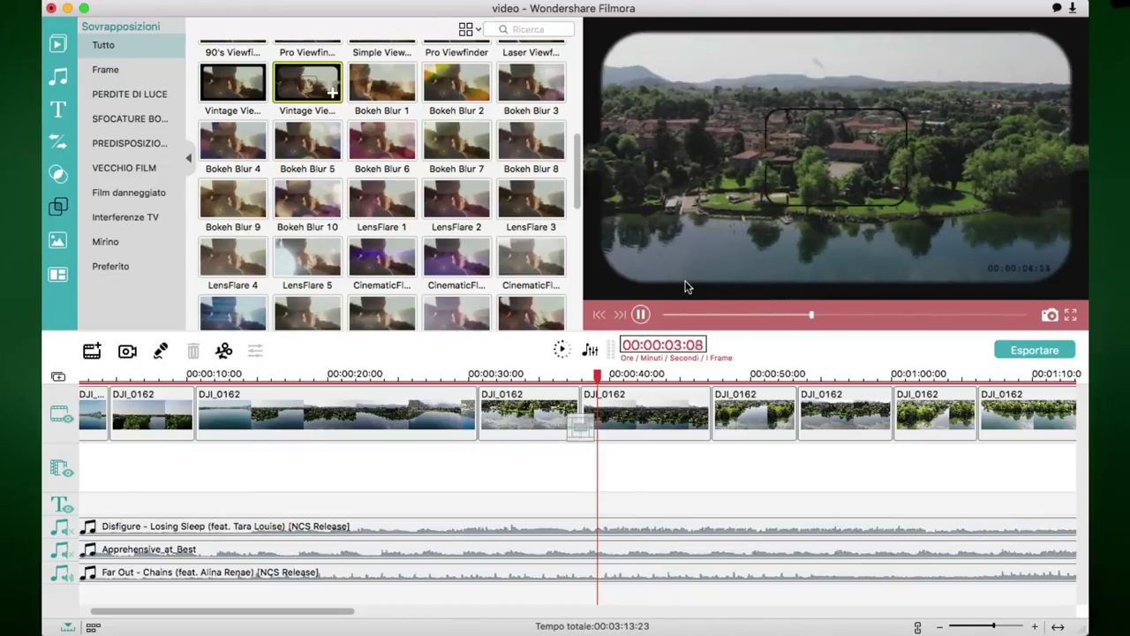
pyautogui.press('space')
pyautogui.click(231, 90)
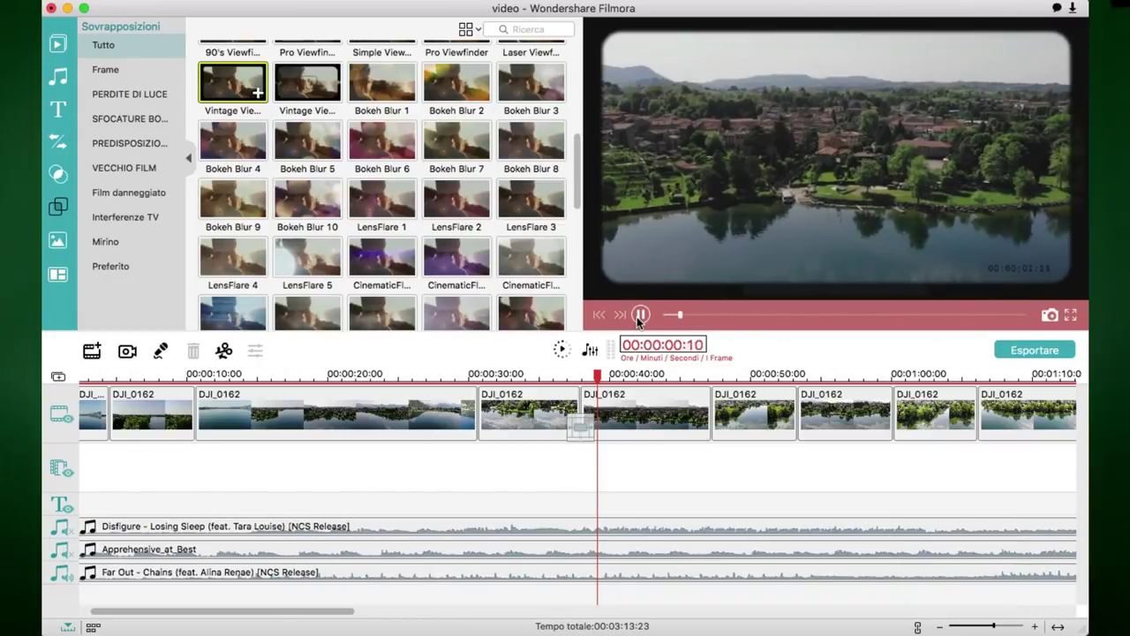
pyautogui.click(640, 315)
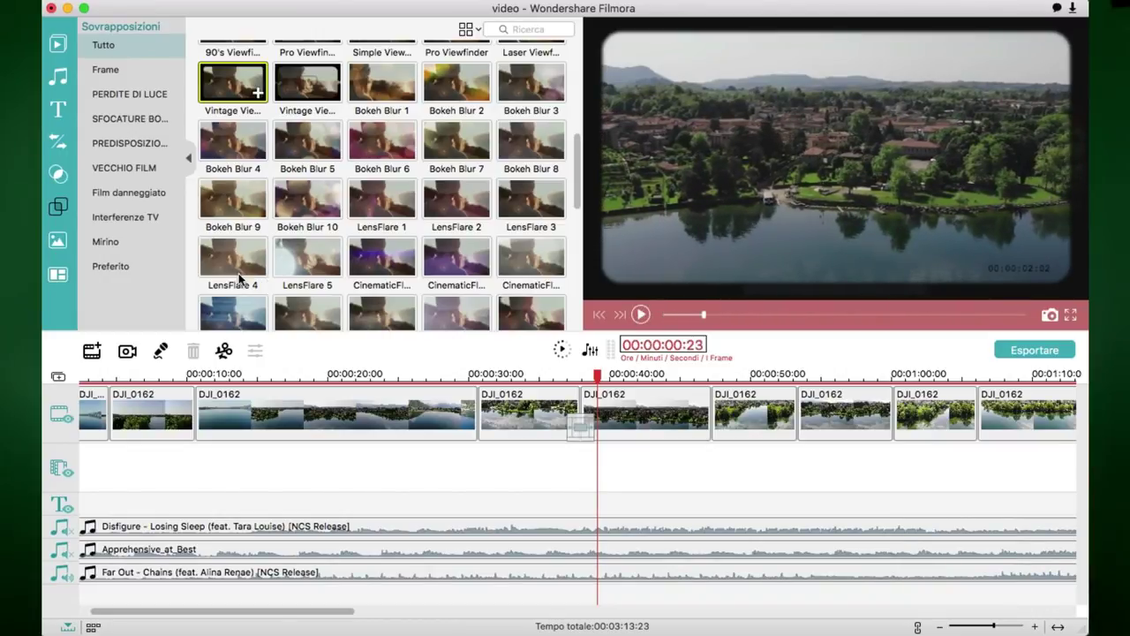
pyautogui.scroll(-1, 239, 271)
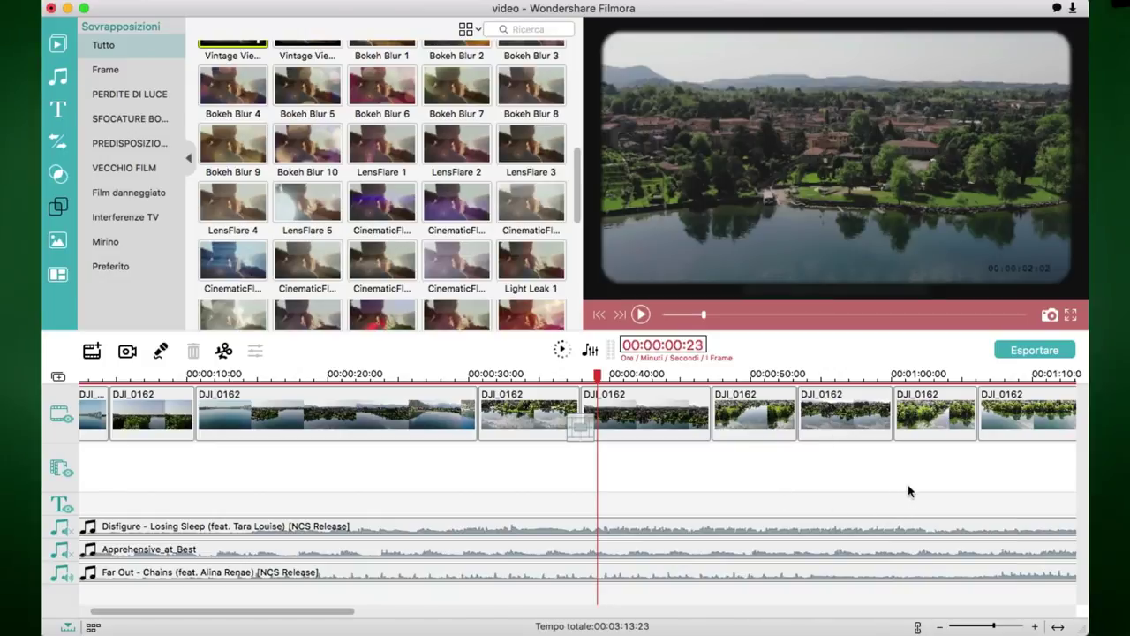
# Open the video's file export settings, set the save location to Desktop and cancel the export
pyautogui.click(1035, 350)
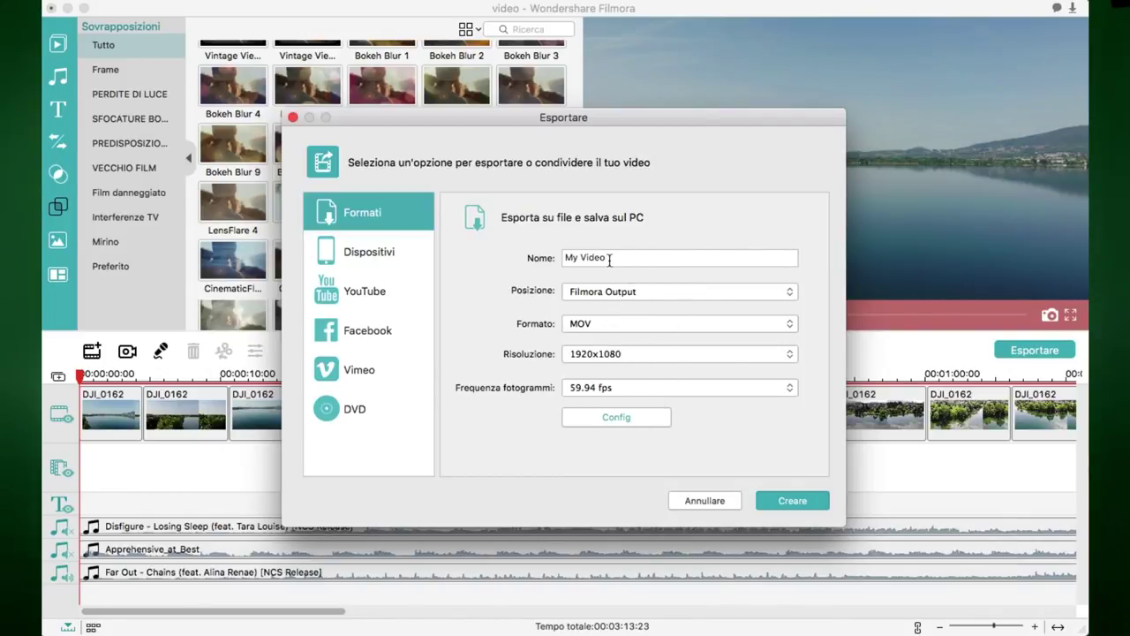
pyautogui.click(612, 259)
pyautogui.click(785, 293)
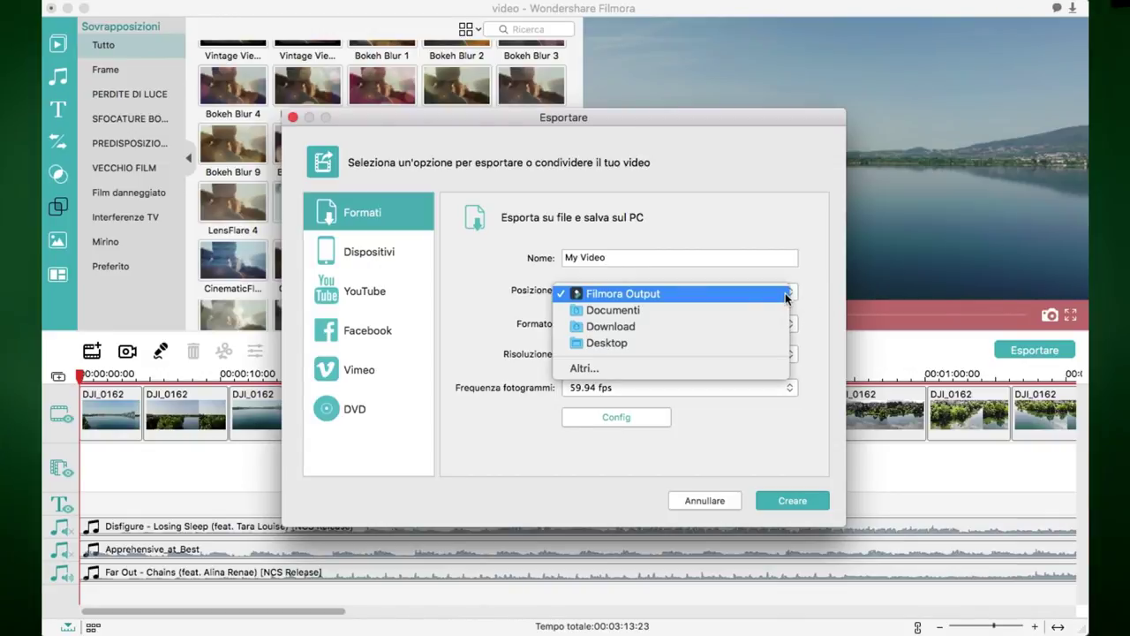
pyautogui.click(623, 350)
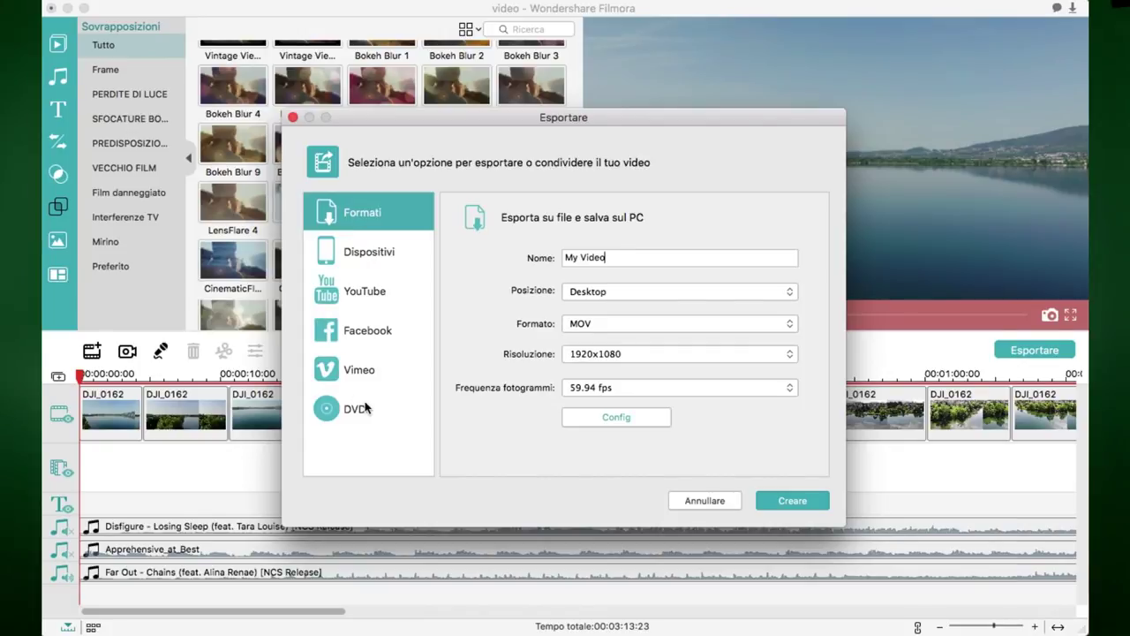
pyautogui.click(790, 510)
pyautogui.click(712, 501)
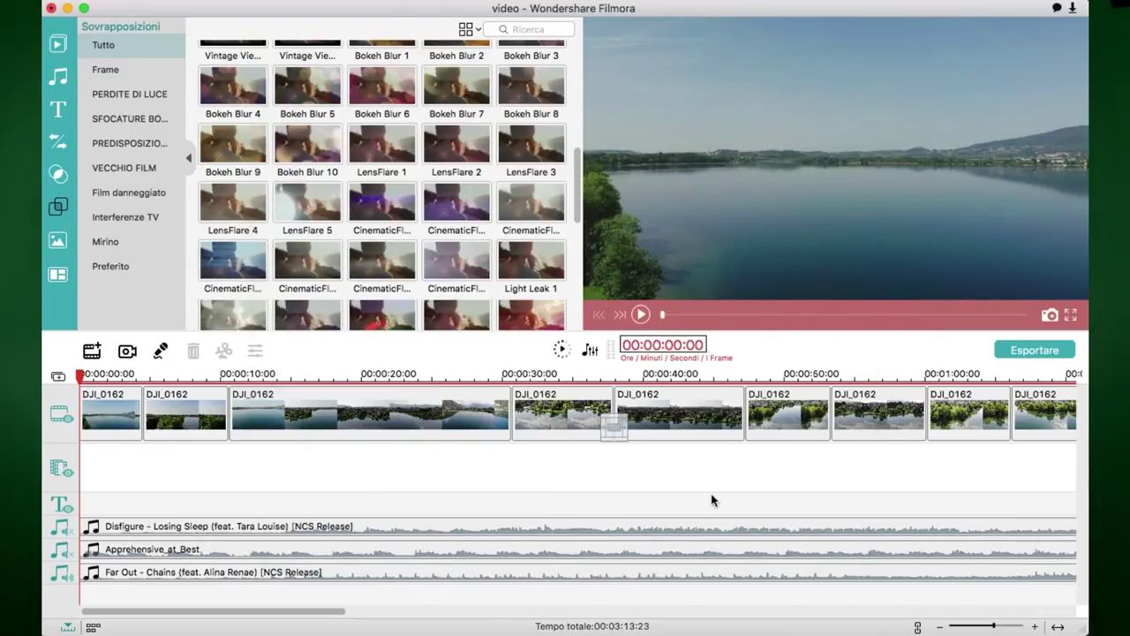